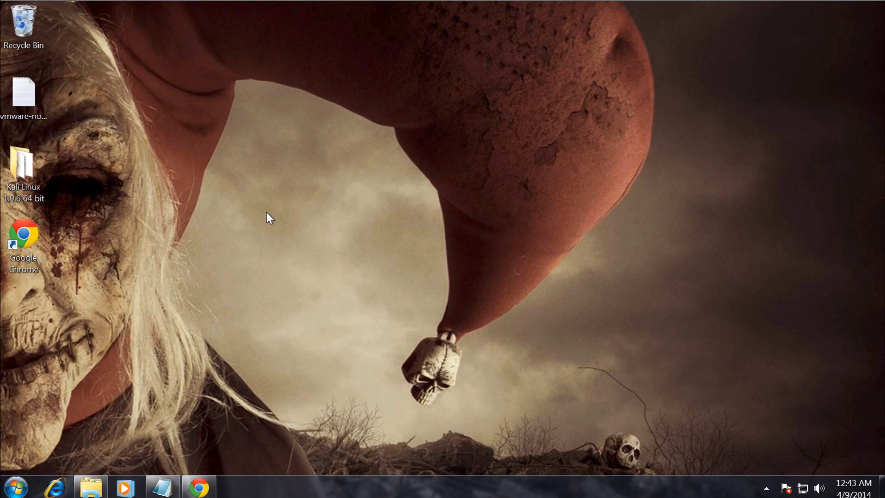
Restore the vmware-notes Notepad window that lists the download links.
{"action": "left_click", "coordinate": [160, 491]}
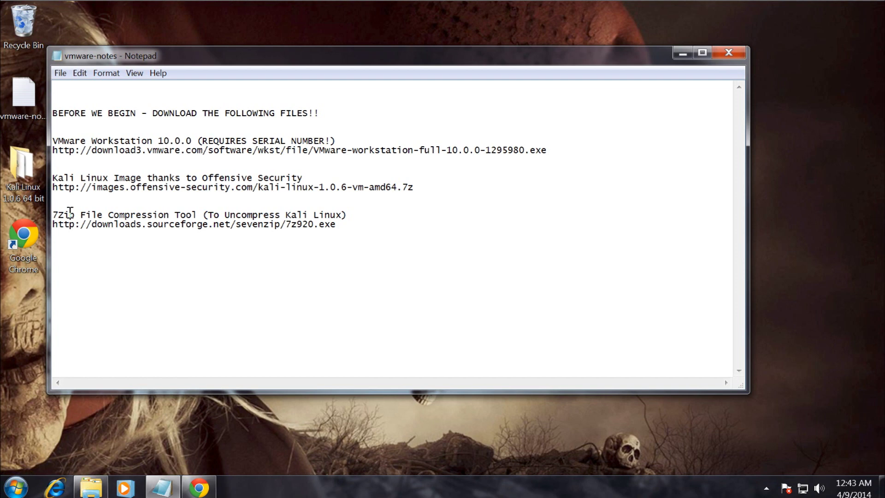
Select the VMware Workstation 10.0.0 download link in vmware-notes, then switch to Chrome.
{"action": "left_click_drag", "start_coordinate": [420, 189], "coordinate": [395, 190]}
{"action": "left_click_drag", "start_coordinate": [549, 149], "coordinate": [32, 152]}
{"action": "key", "text": "ctrl+c"}
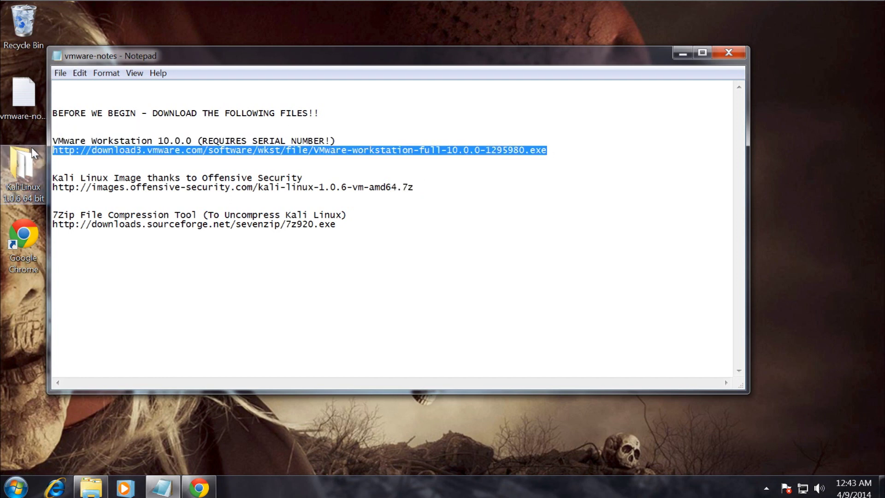
{"action": "left_click", "coordinate": [199, 487]}
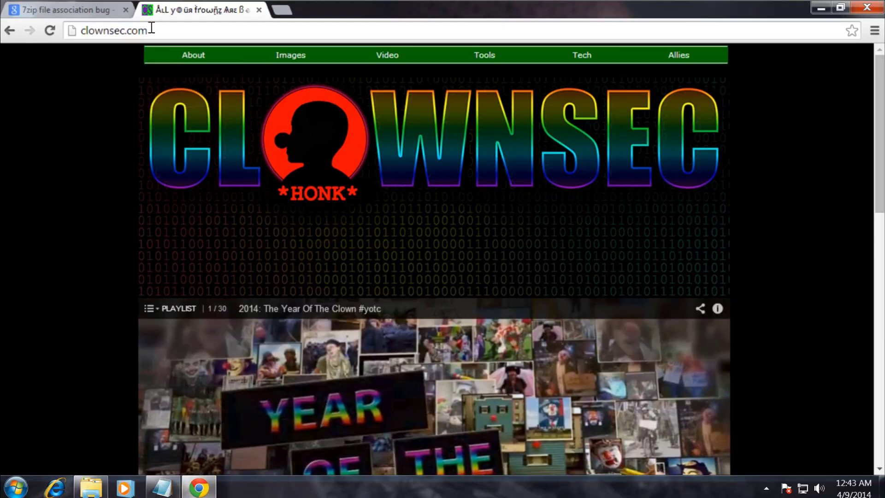
Load the VMware Workstation link in Chrome's address bar, then cancel the download.
{"action": "left_click", "coordinate": [151, 28]}
{"action": "key", "text": "ctrl+v"}
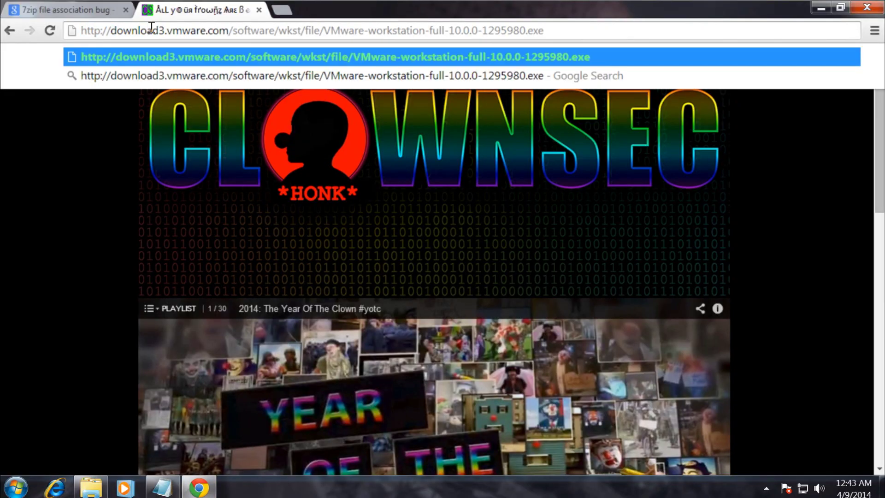
{"action": "key", "text": "Return"}
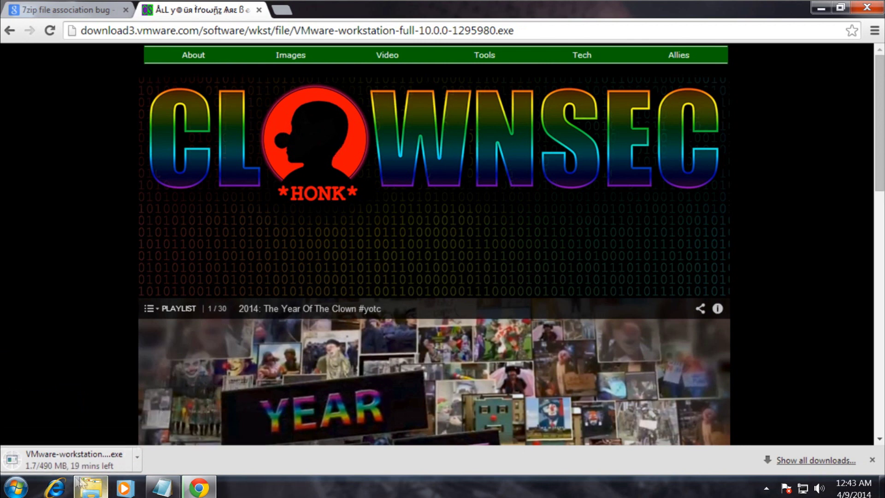
{"action": "left_click", "coordinate": [137, 461]}
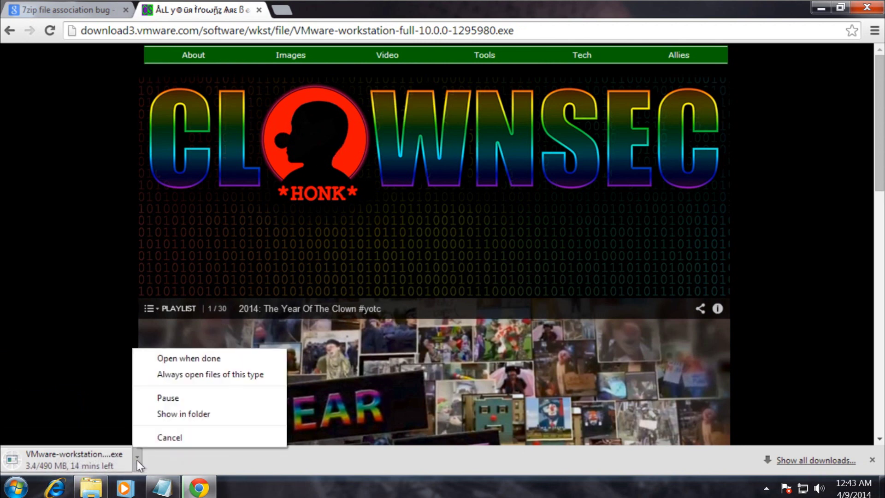
{"action": "left_click", "coordinate": [183, 439]}
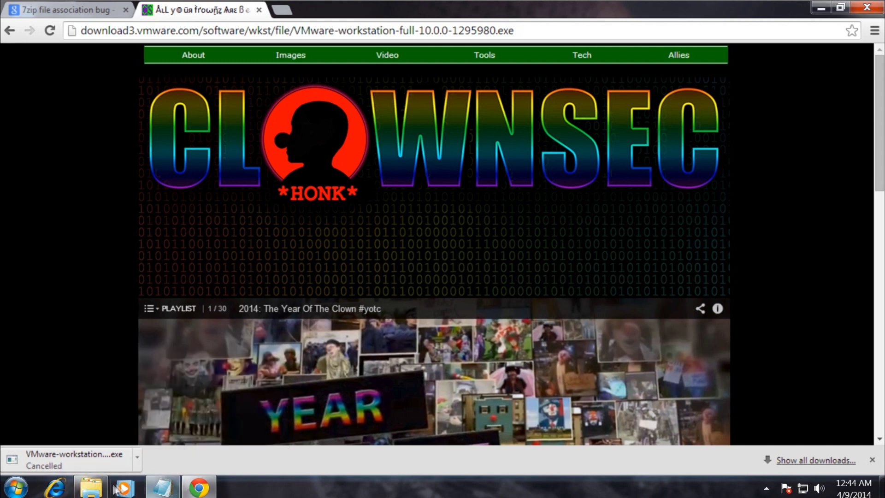
Take the Kali Linux image link from the notes, load it in Chrome, and cancel the download.
{"action": "left_click", "coordinate": [162, 487]}
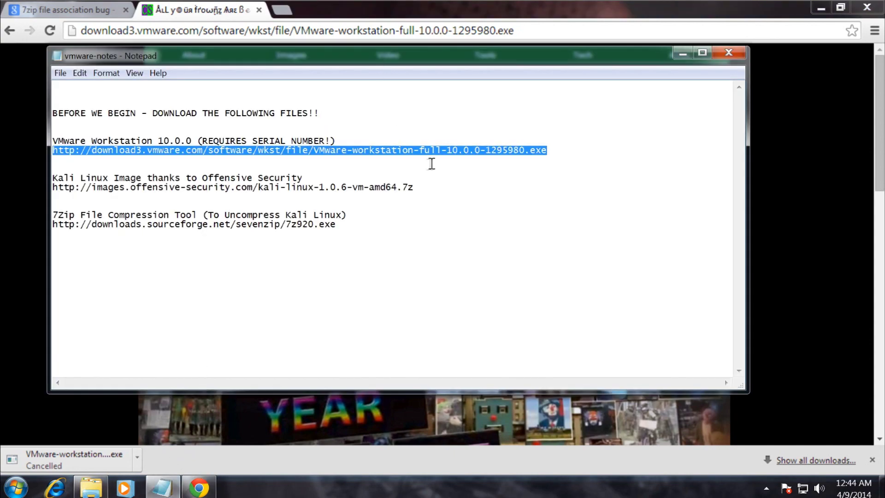
{"action": "left_click_drag", "start_coordinate": [422, 190], "coordinate": [53, 190]}
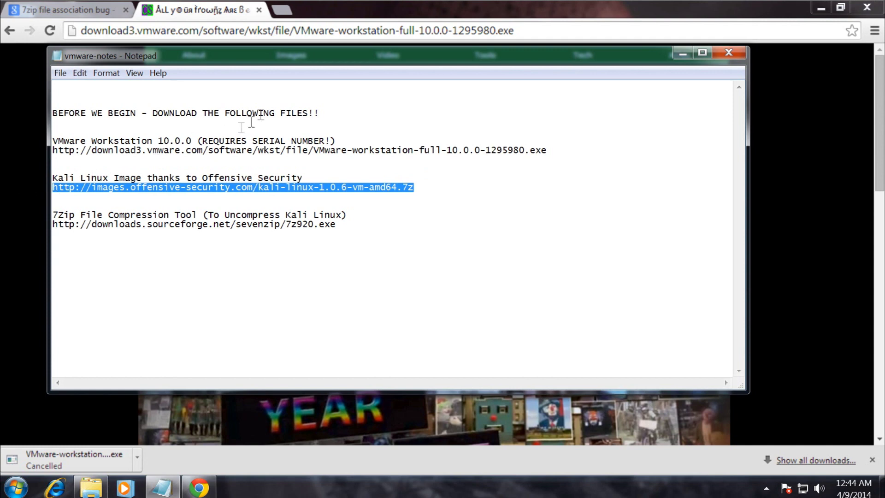
{"action": "left_click", "coordinate": [252, 35]}
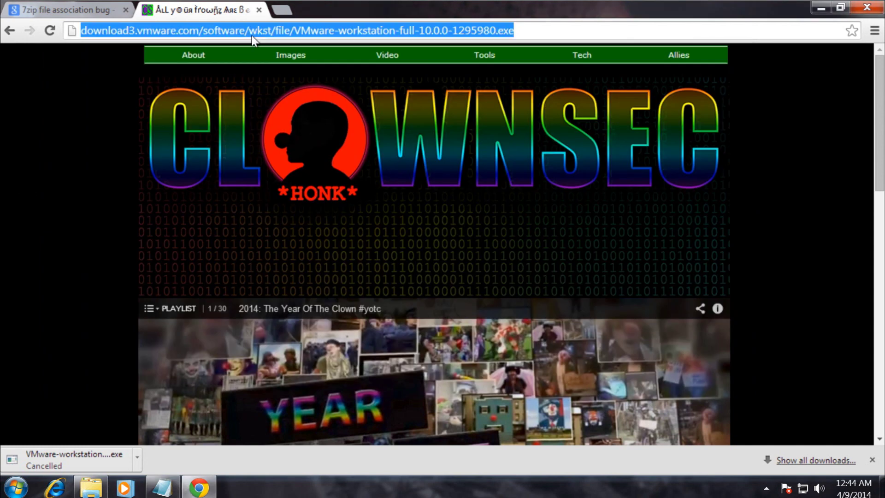
{"action": "type", "text": "http://images.offensive-security.com/kali-linux-1.0.6-vm-amd64.7z"}
{"action": "key", "text": "Return"}
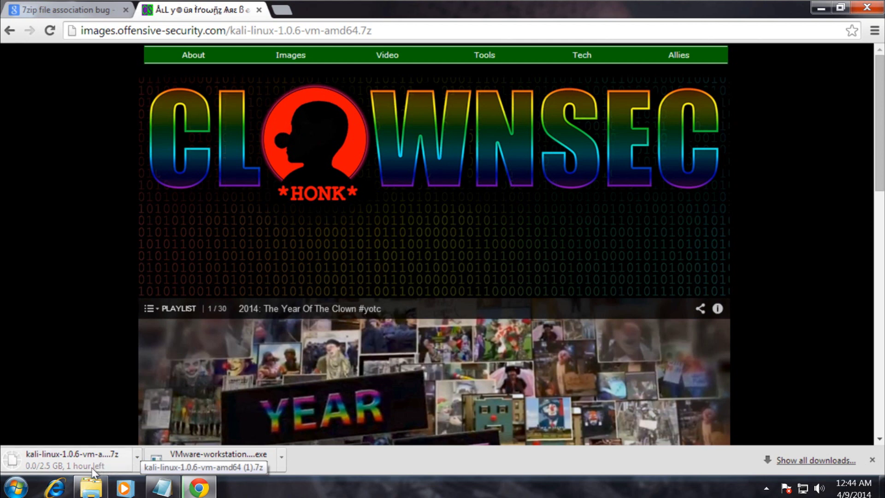
{"action": "left_click", "coordinate": [138, 461]}
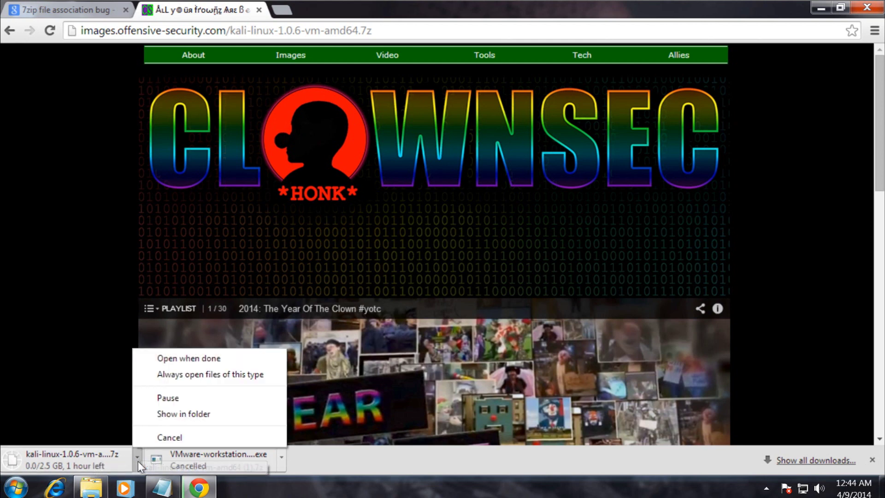
{"action": "left_click", "coordinate": [154, 438]}
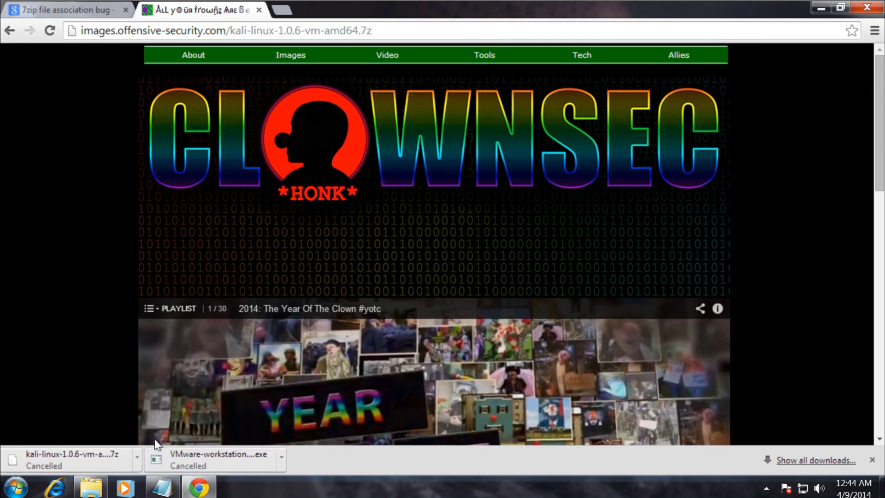
Download the 7-Zip installer 7z920 from SourceForge using its link, then hide the windows.
{"action": "left_click", "coordinate": [163, 488]}
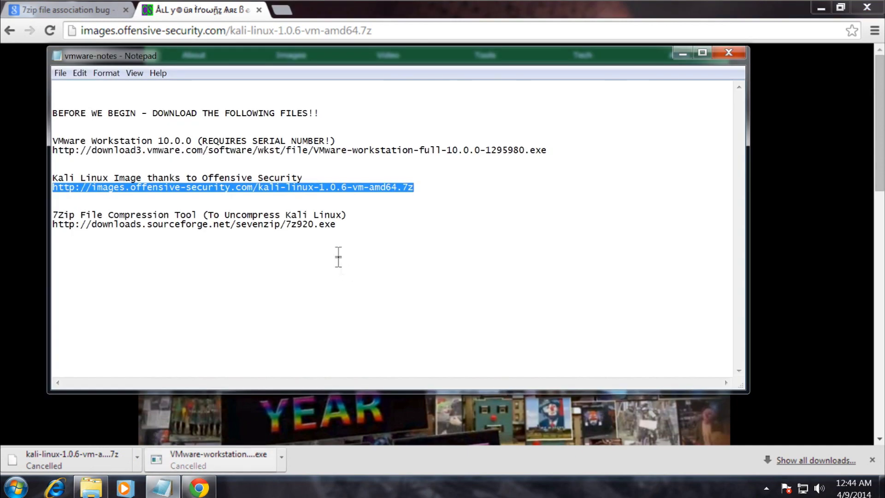
{"action": "left_click_drag", "start_coordinate": [339, 226], "coordinate": [43, 226]}
{"action": "key", "text": "ctrl+c"}
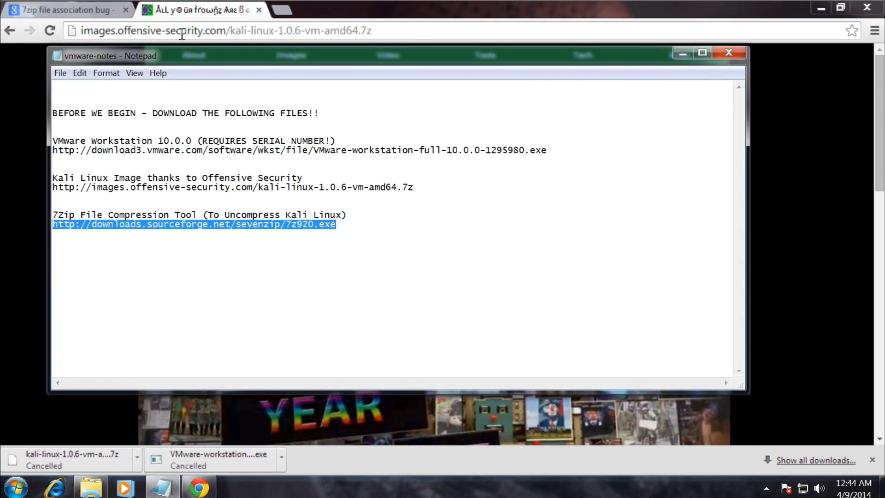
{"action": "left_click", "coordinate": [180, 34]}
{"action": "key", "text": "ctrl+v"}
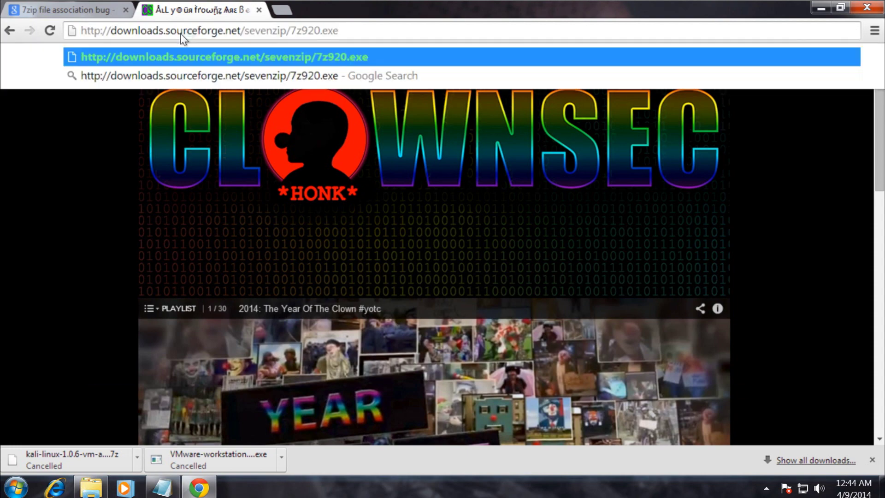
{"action": "key", "text": "Return"}
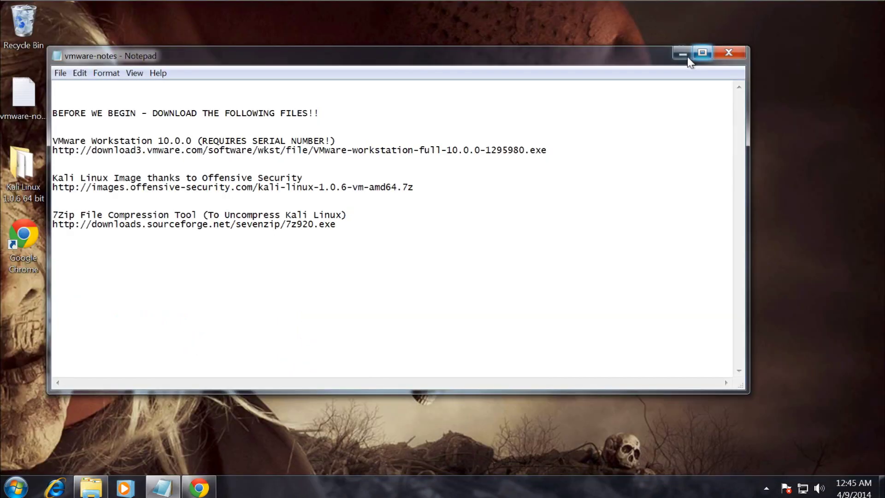
{"action": "left_click", "coordinate": [684, 55]}
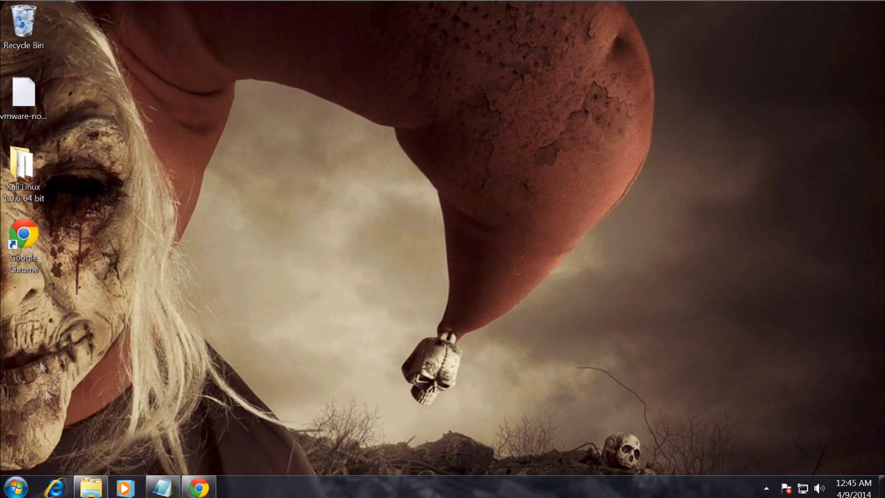
Launch the VMware installer from Downloads, approve UAC, and accept the licence agreement.
{"action": "left_click", "coordinate": [90, 486]}
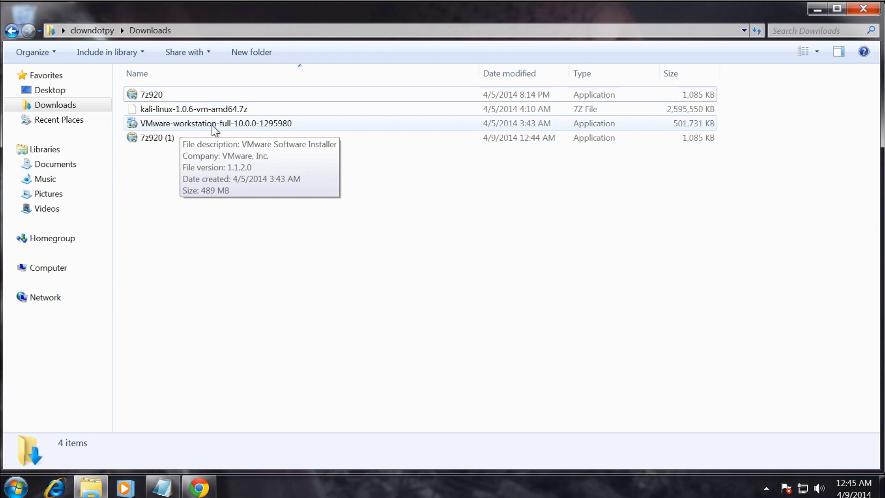
{"action": "double_click", "coordinate": [212, 125]}
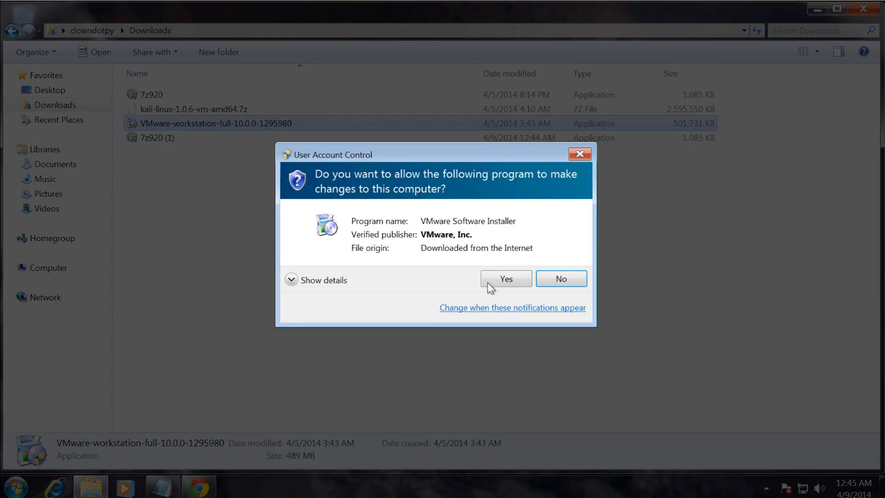
{"action": "left_click", "coordinate": [488, 282]}
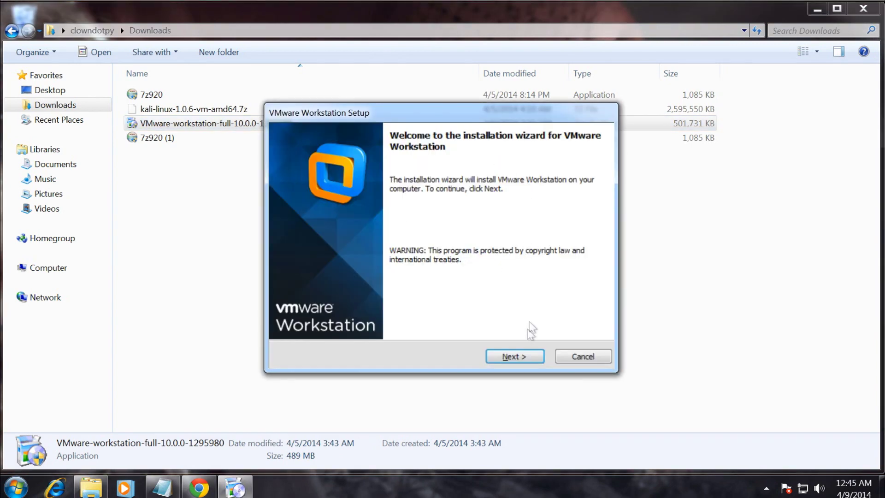
{"action": "left_click", "coordinate": [522, 356]}
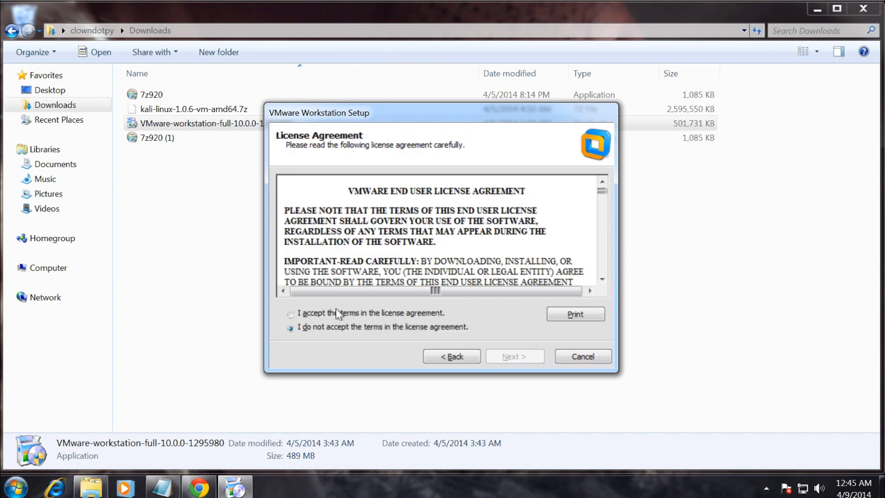
{"action": "left_click", "coordinate": [334, 312]}
{"action": "left_click", "coordinate": [512, 356]}
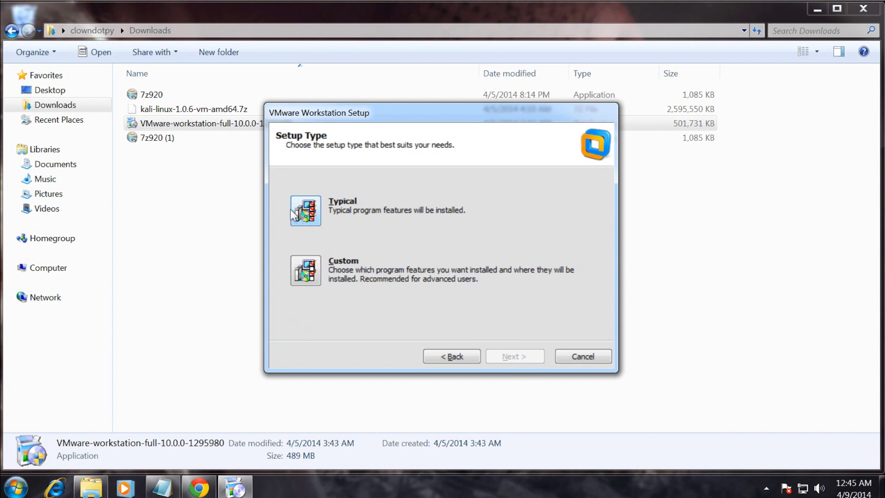
Choose a Typical install with default folder and shortcuts, declining usage feedback.
{"action": "left_click", "coordinate": [314, 216]}
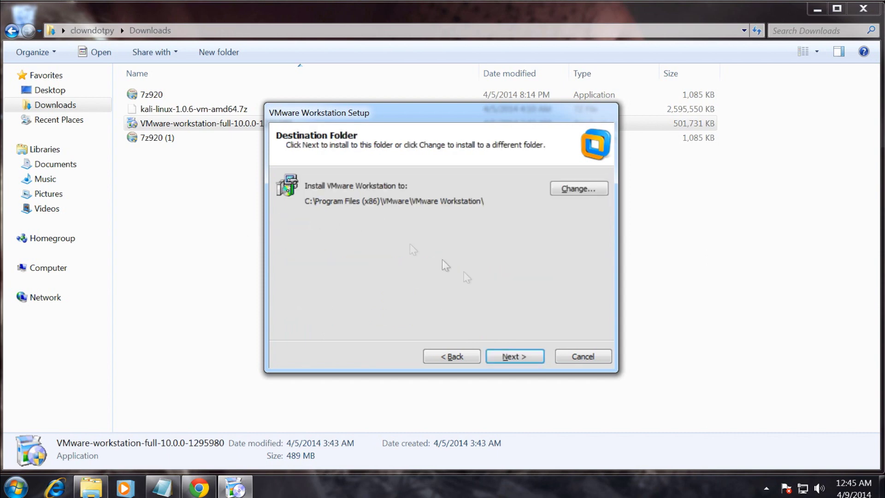
{"action": "left_click", "coordinate": [525, 362]}
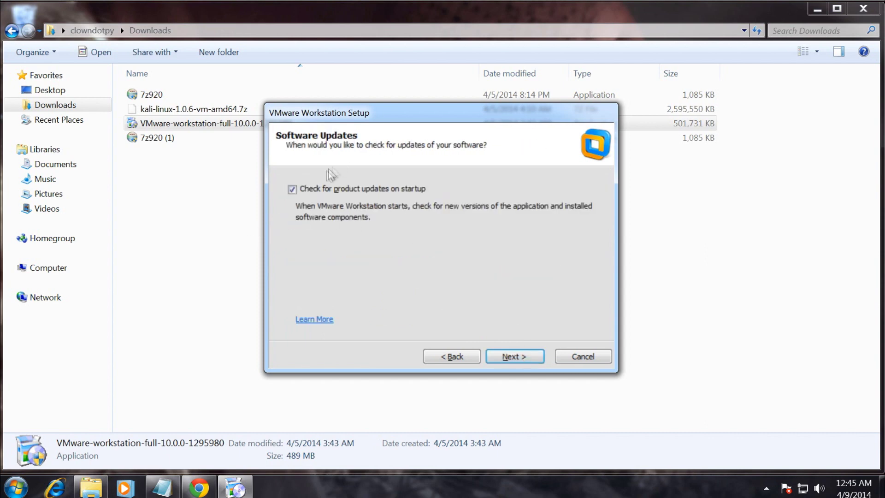
{"action": "left_click", "coordinate": [507, 358]}
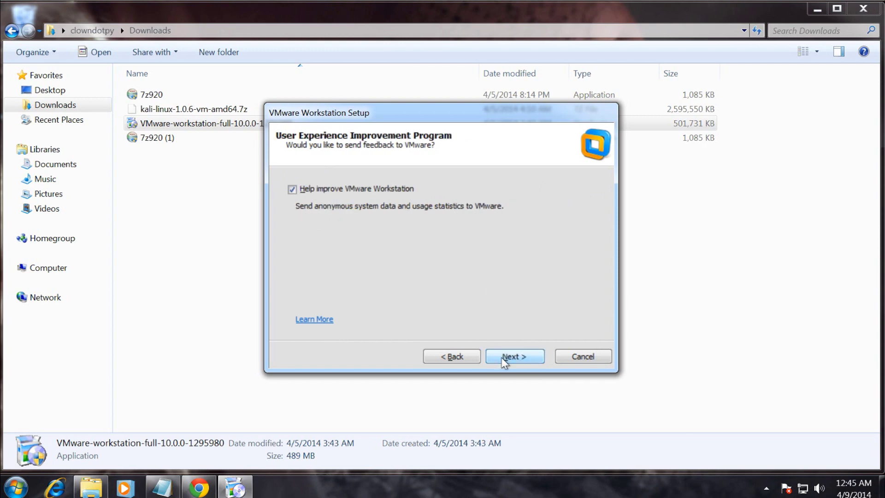
{"action": "left_click", "coordinate": [345, 188]}
{"action": "left_click", "coordinate": [511, 357]}
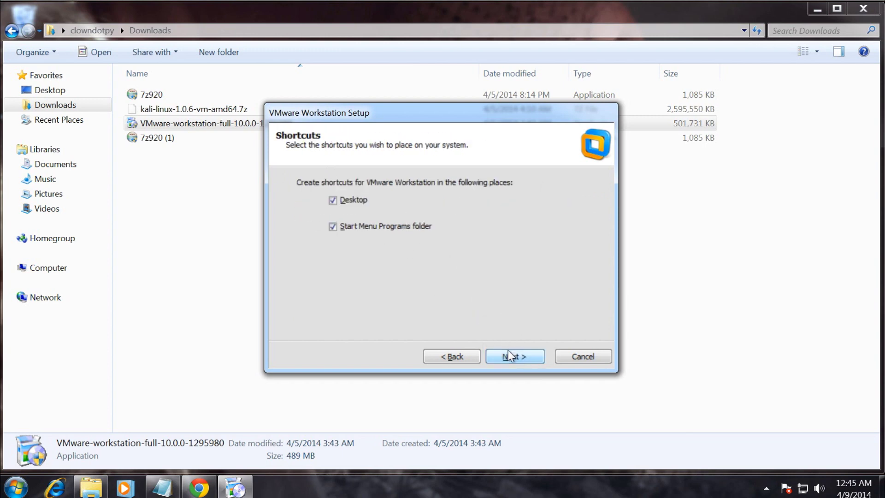
{"action": "left_click", "coordinate": [529, 362]}
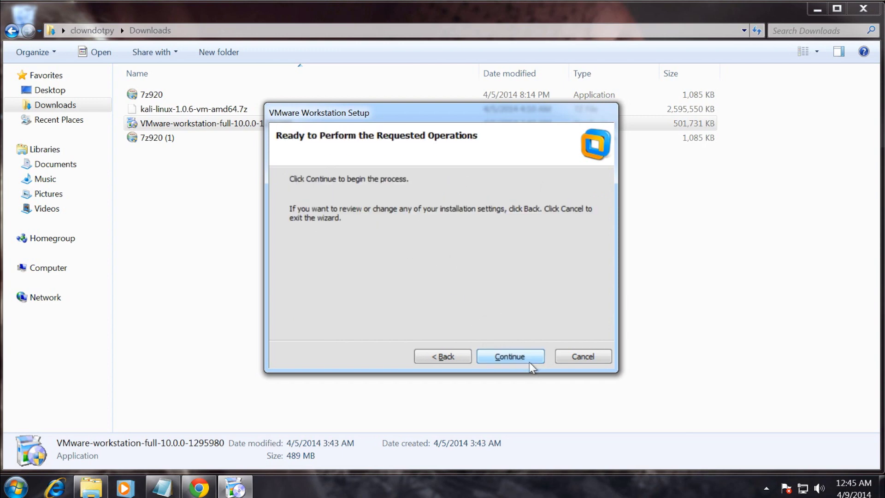
Start the VMware Workstation installation from the Ready page and let the packages install.
{"action": "left_click", "coordinate": [530, 362]}
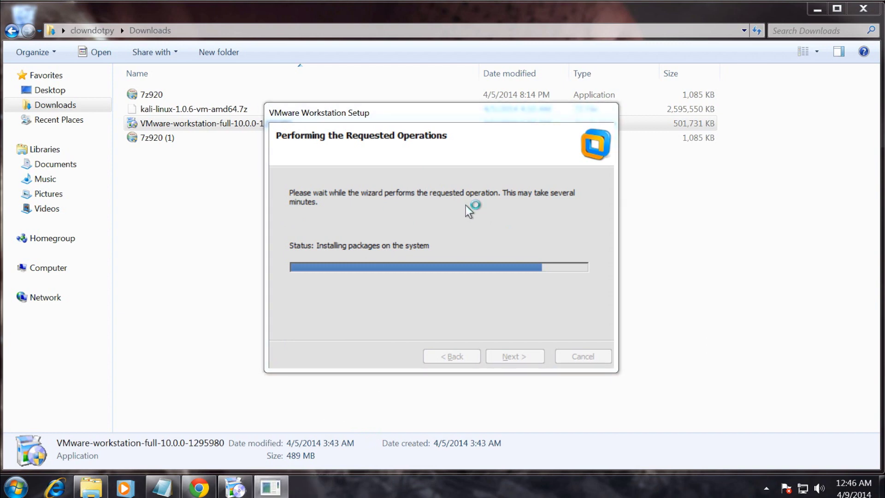
Run 7z920 from Downloads and install 7-Zip 9.20 through to Finish.
{"action": "left_click", "coordinate": [202, 166]}
{"action": "double_click", "coordinate": [154, 94]}
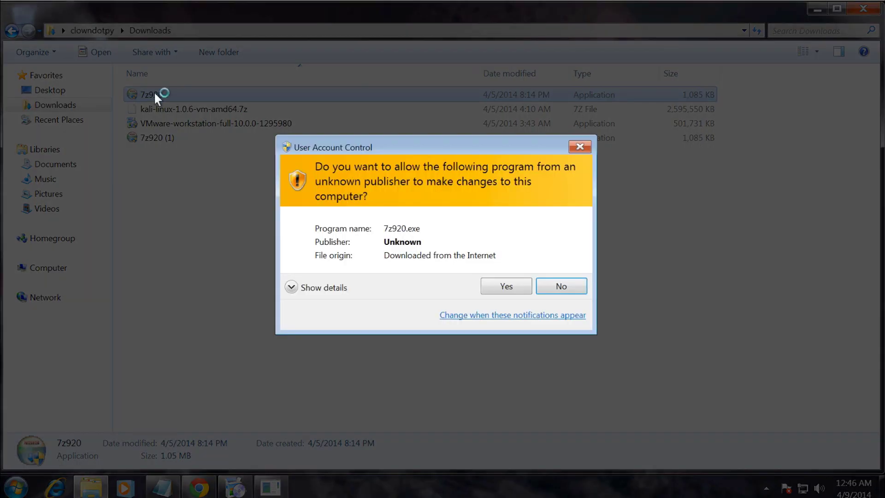
{"action": "left_click", "coordinate": [507, 287]}
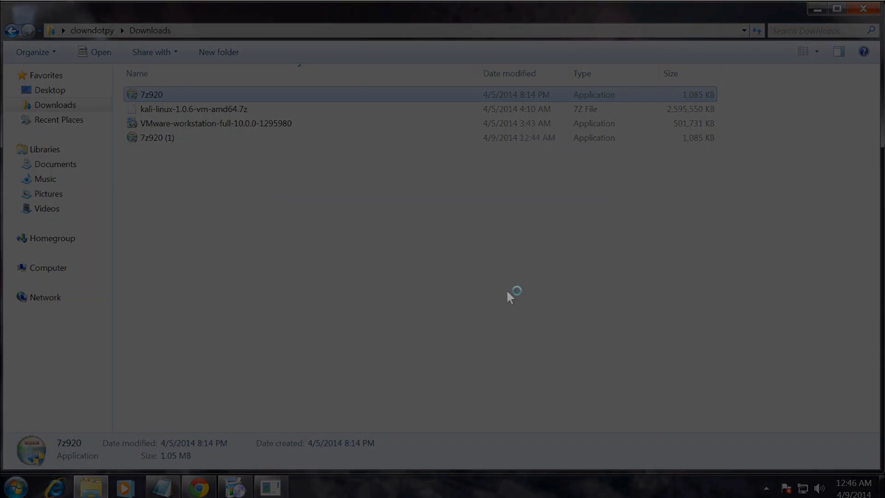
{"action": "left_click", "coordinate": [521, 356]}
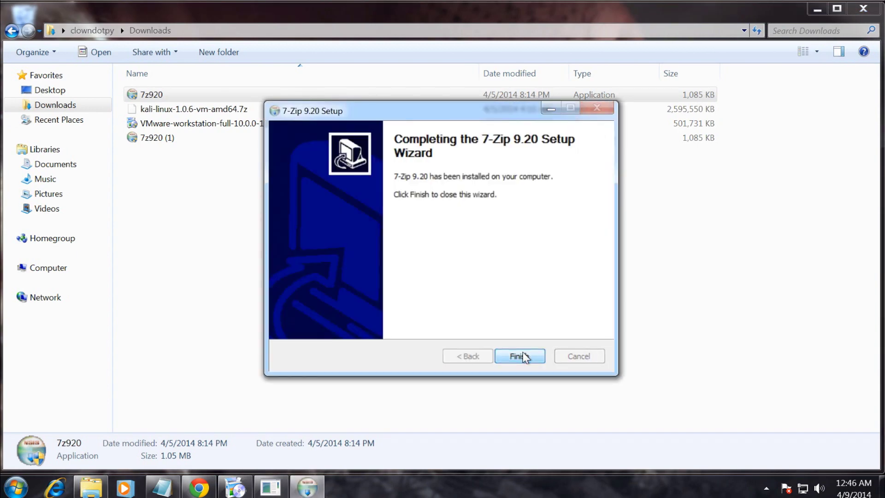
{"action": "left_click", "coordinate": [524, 357]}
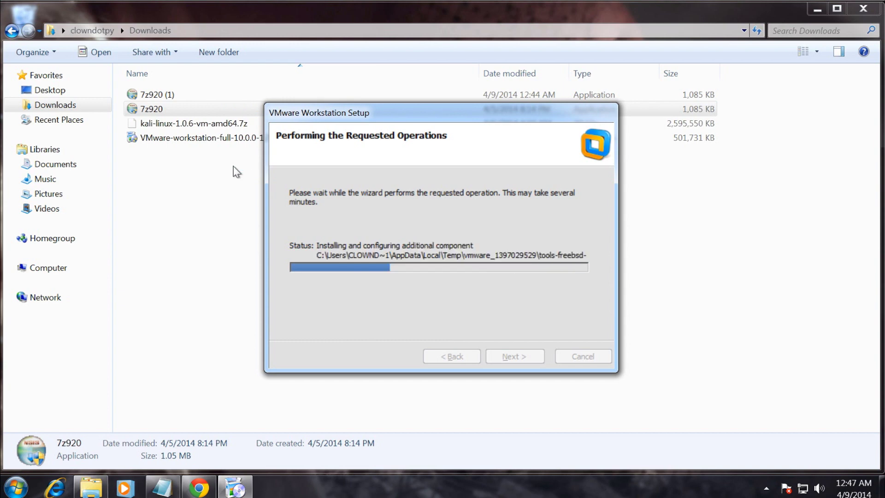
{"action": "left_click", "coordinate": [233, 166]}
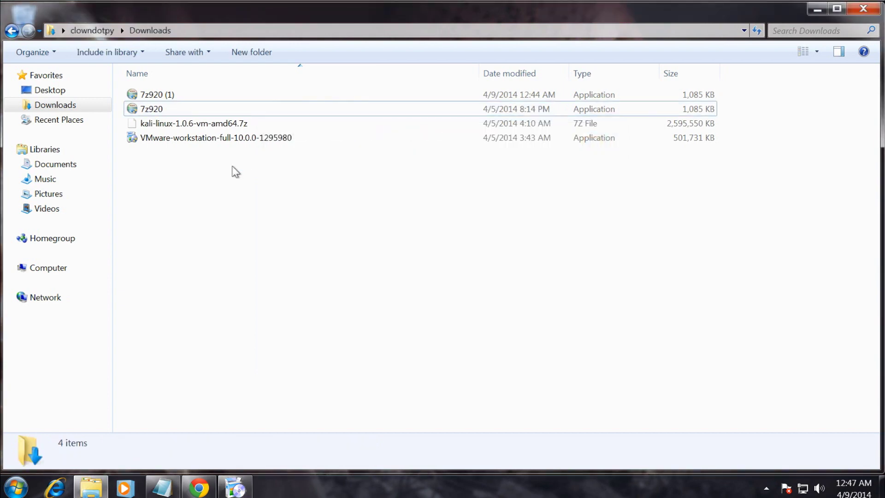
Open 7-Zip File Manager on Downloads and select kali-linux-1.0.6-vm-amd64.7z.
{"action": "left_click", "coordinate": [201, 125]}
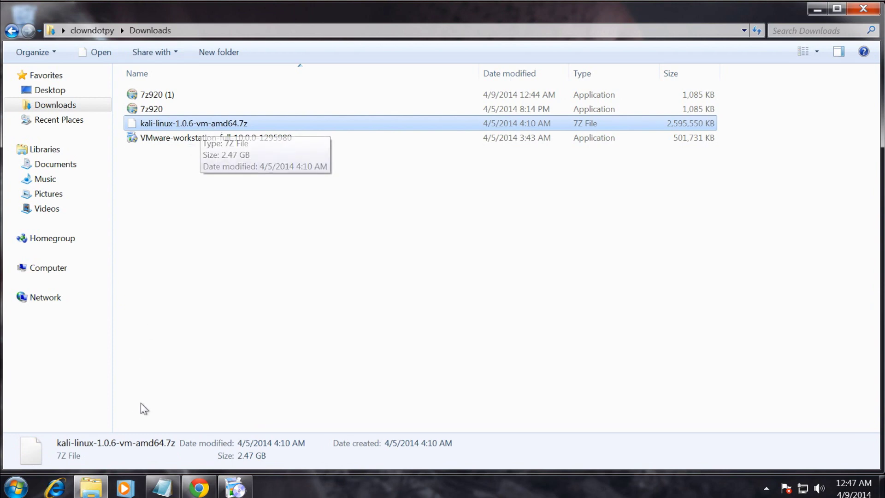
{"action": "left_click", "coordinate": [16, 487]}
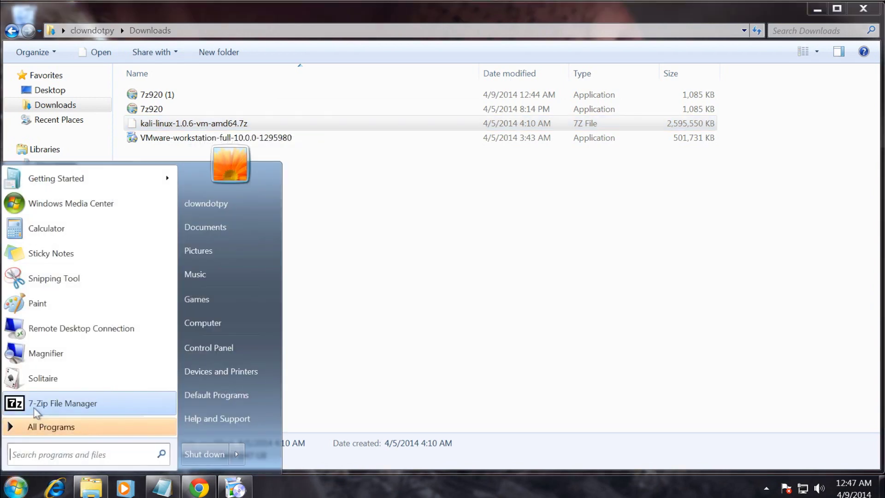
{"action": "left_click", "coordinate": [35, 408]}
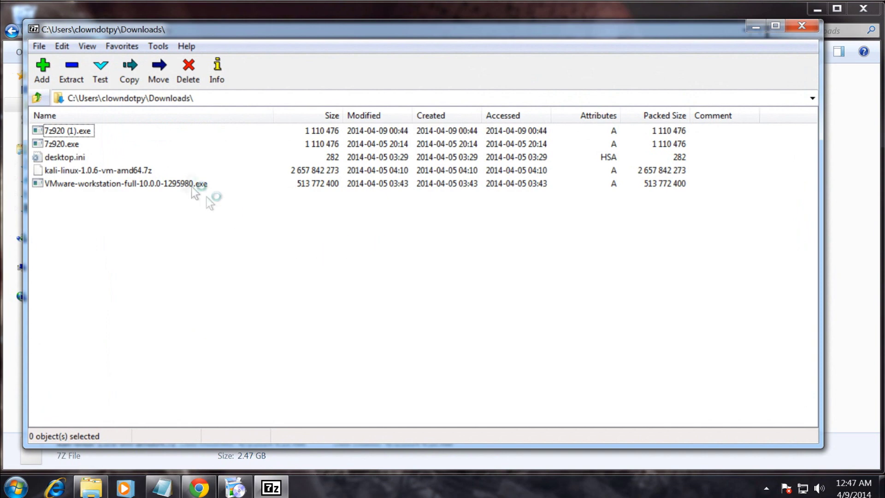
{"action": "left_click", "coordinate": [155, 96]}
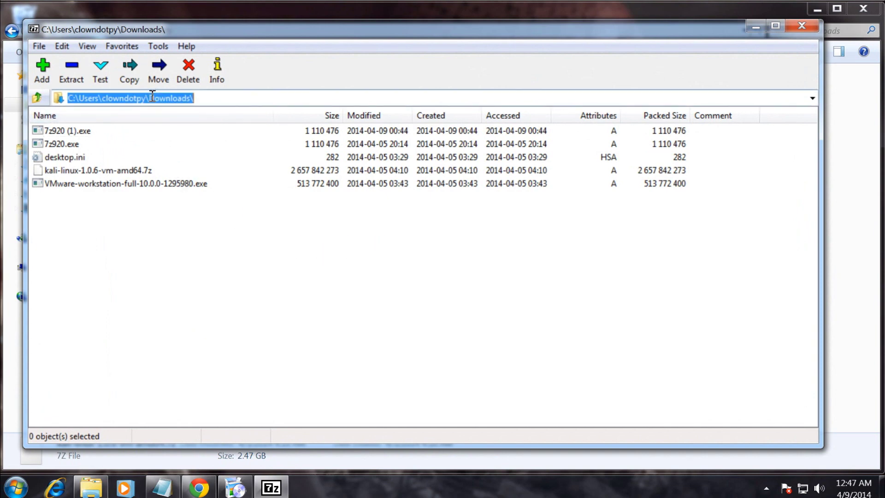
{"action": "left_click", "coordinate": [812, 98]}
{"action": "left_click", "coordinate": [538, 155]}
{"action": "left_click", "coordinate": [79, 171]}
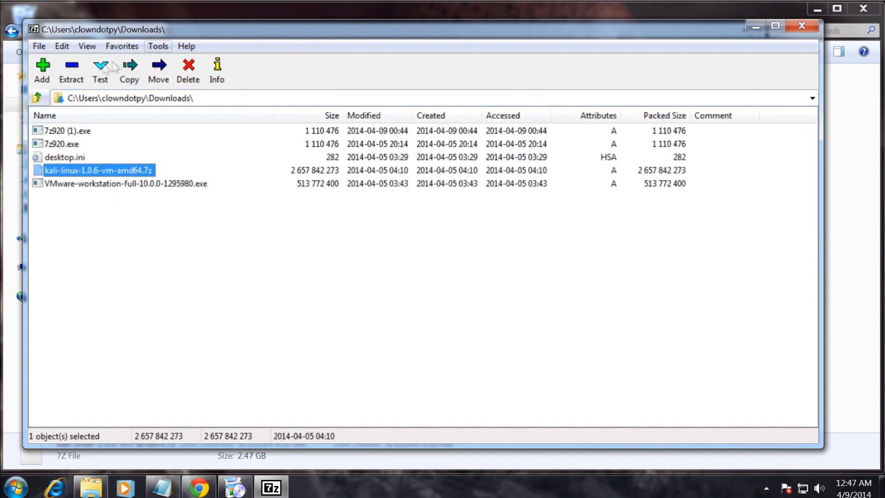
Extract the archive to the Desktop and dismiss the finished extraction dialog.
{"action": "left_click", "coordinate": [71, 82]}
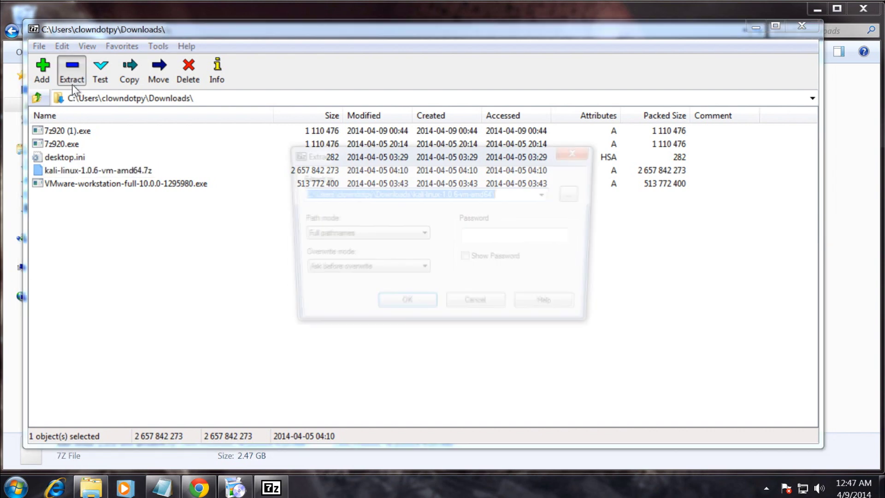
{"action": "left_click", "coordinate": [548, 194]}
{"action": "left_click", "coordinate": [428, 208]}
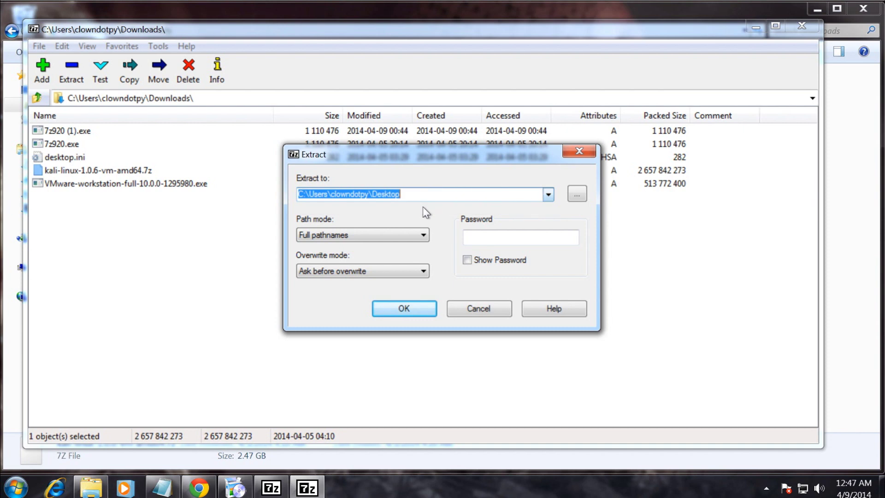
{"action": "left_click", "coordinate": [419, 193]}
{"action": "left_click_drag", "start_coordinate": [435, 193], "coordinate": [287, 192]}
{"action": "left_click", "coordinate": [413, 195]}
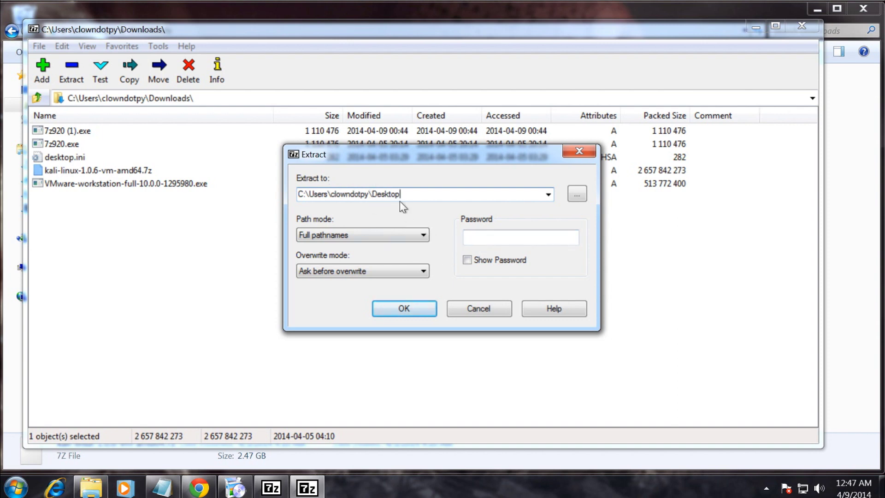
{"action": "left_click", "coordinate": [409, 317]}
{"action": "left_click", "coordinate": [460, 310]}
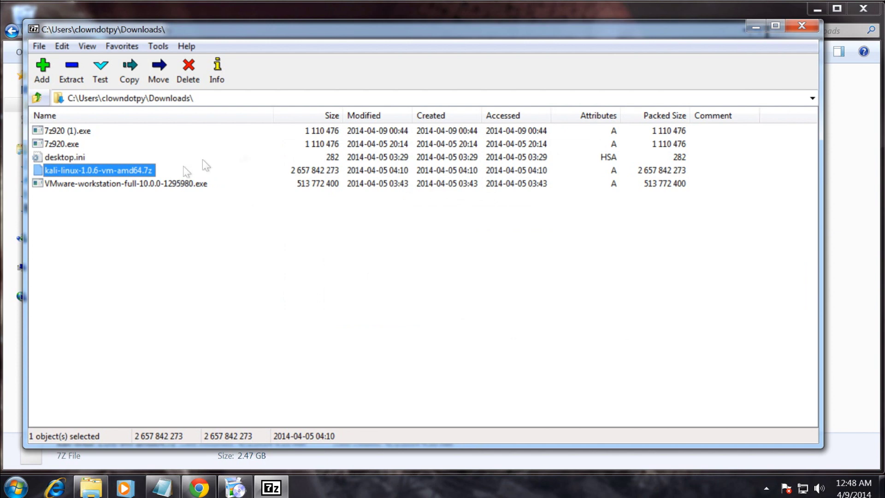
Close 7-Zip and the Downloads window, and finish the VMware Workstation setup.
{"action": "left_click", "coordinate": [801, 30]}
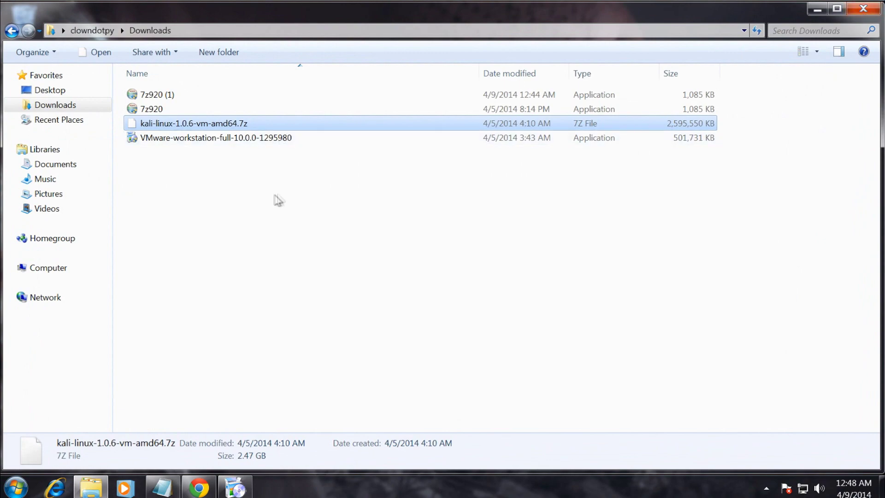
{"action": "left_click", "coordinate": [863, 9]}
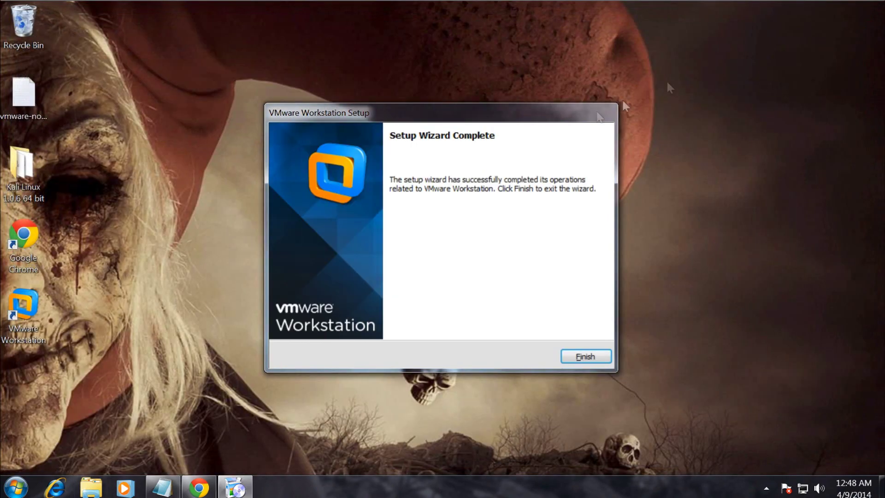
{"action": "left_click", "coordinate": [580, 357]}
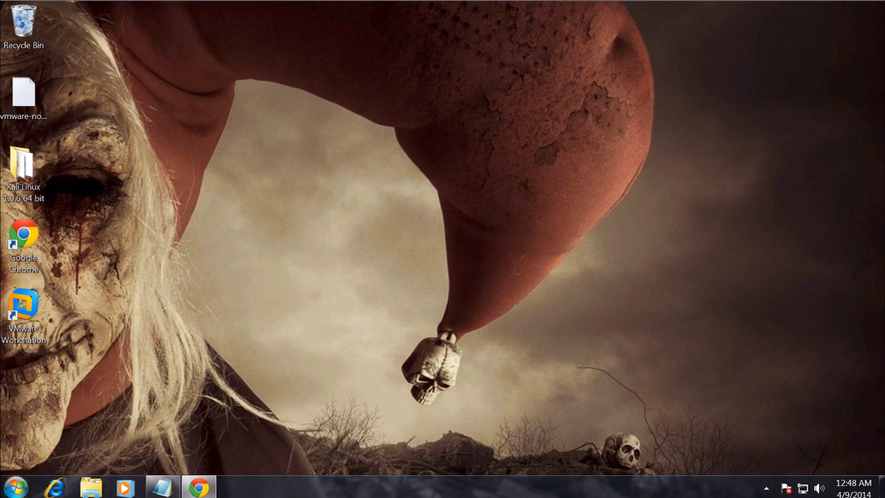
Launch VMware Workstation from Start > All Programs > VMware.
{"action": "left_click", "coordinate": [17, 491]}
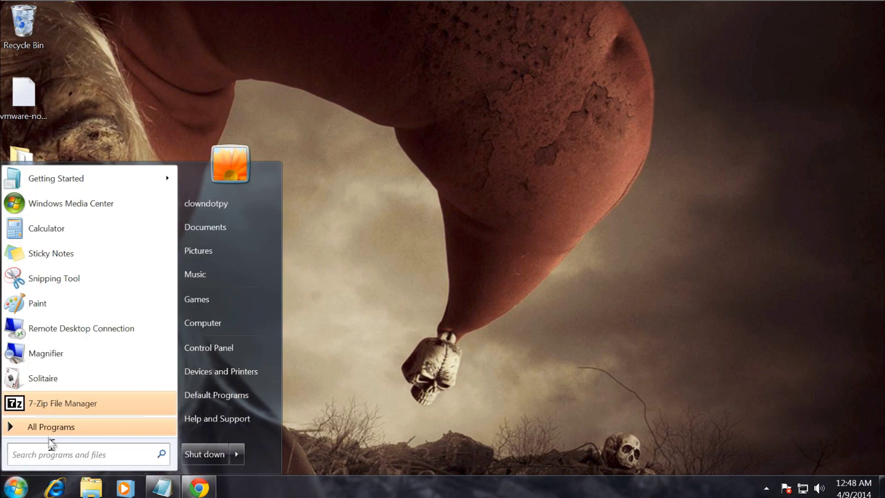
{"action": "left_click", "coordinate": [45, 425]}
{"action": "left_click", "coordinate": [29, 389]}
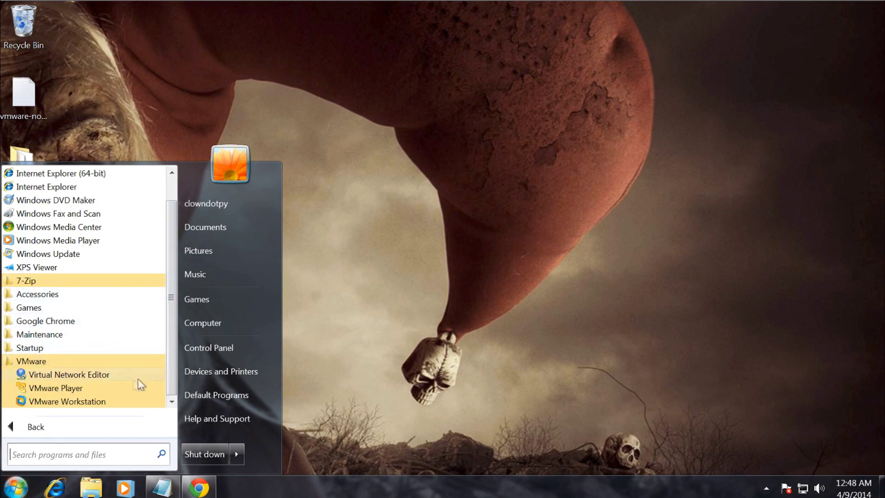
{"action": "left_click", "coordinate": [77, 402]}
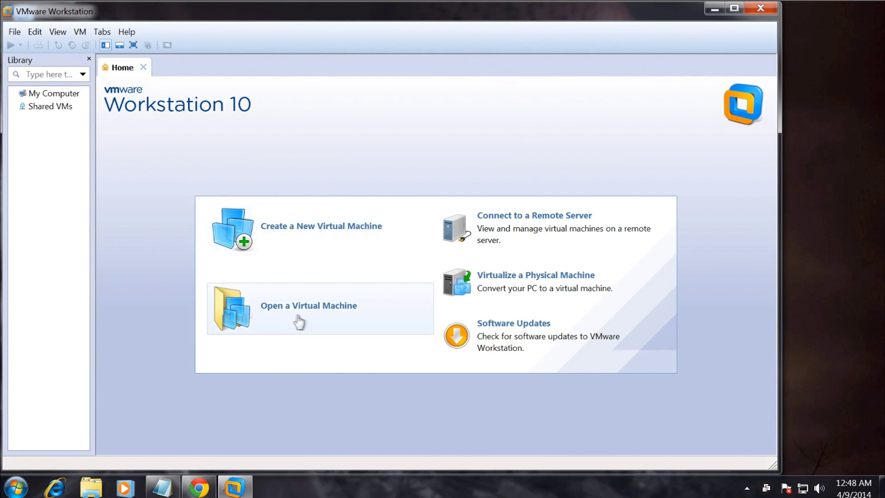
Browse to Desktop > Kali Linux 1.0.6 64 bit and open its .vmx file.
{"action": "left_click", "coordinate": [342, 316]}
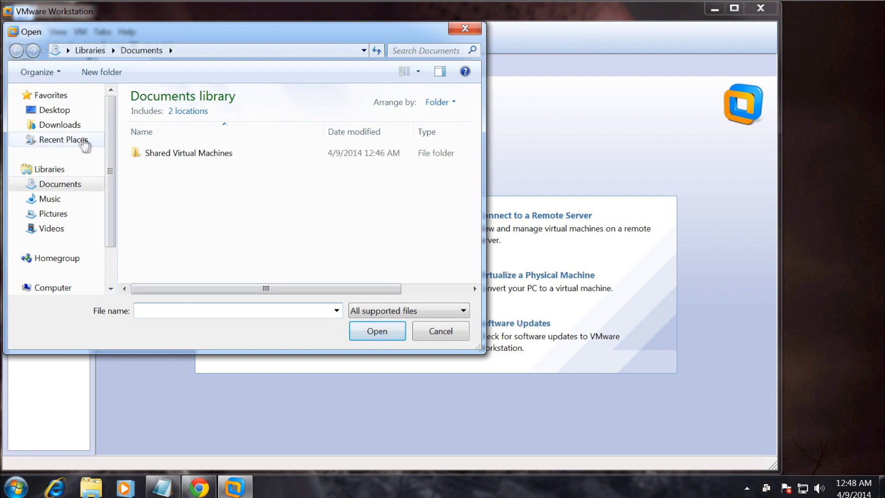
{"action": "left_click", "coordinate": [52, 111]}
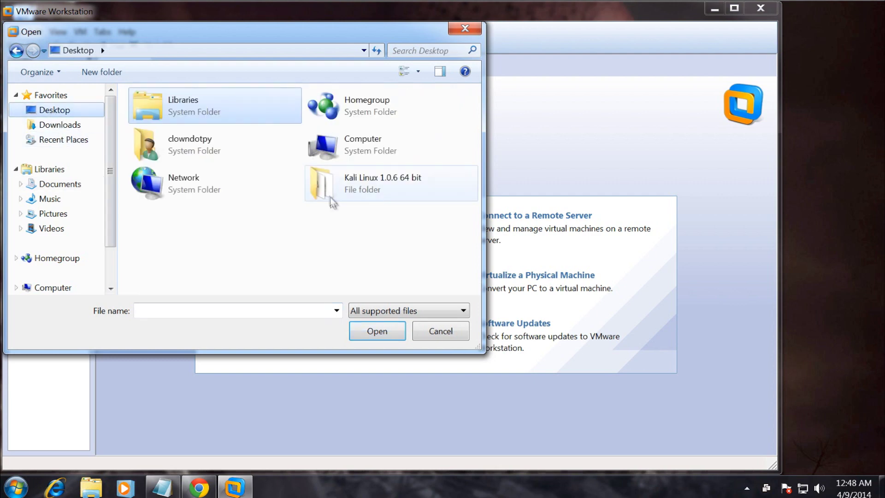
{"action": "left_click", "coordinate": [365, 190]}
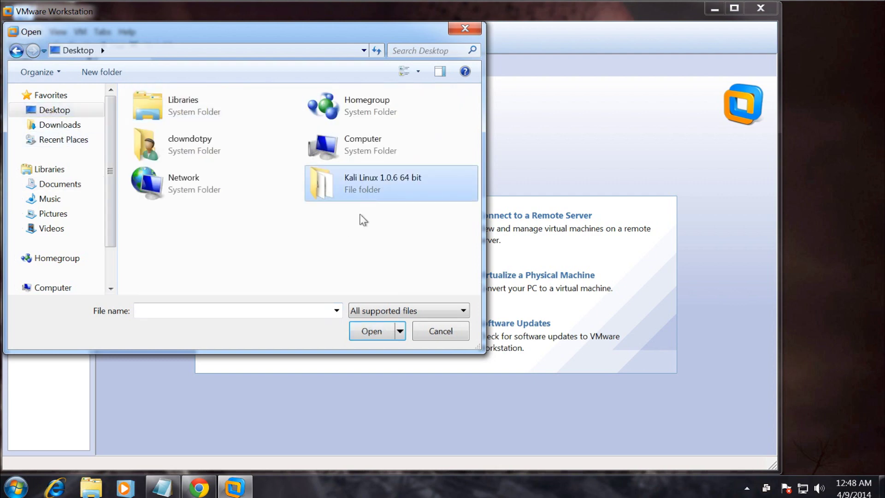
{"action": "double_click", "coordinate": [387, 193]}
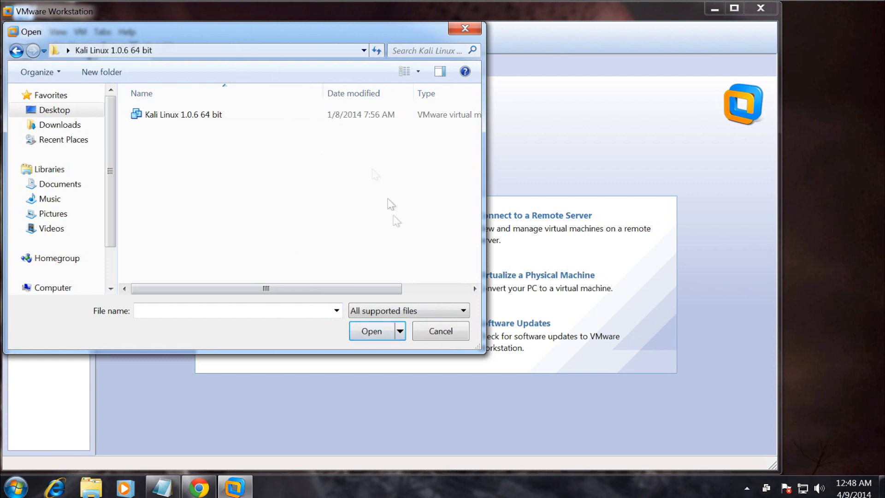
{"action": "left_click", "coordinate": [208, 115]}
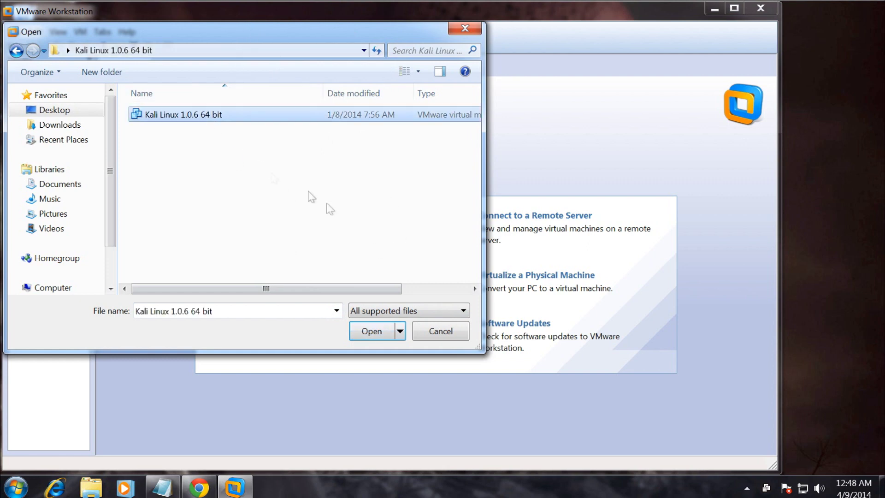
{"action": "left_click", "coordinate": [190, 116]}
{"action": "left_click", "coordinate": [383, 332]}
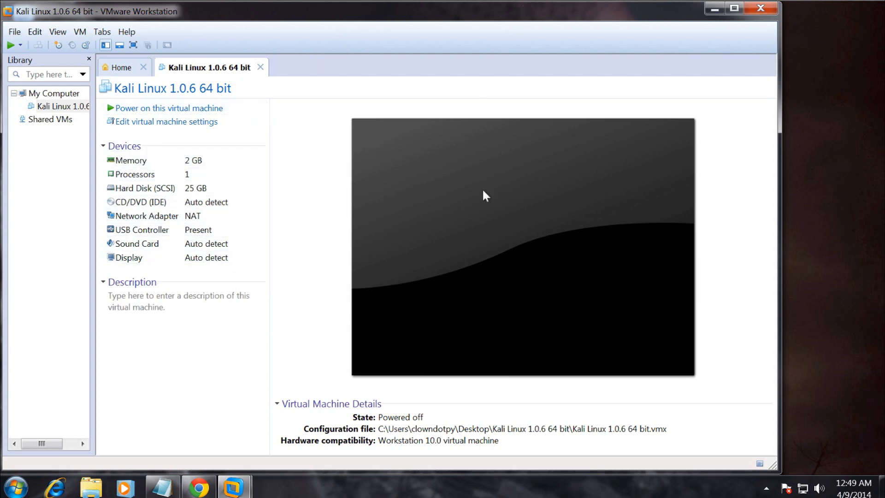
Power on the Kali VM, answer 'I copied it', and boot the default GRUB entry.
{"action": "left_click", "coordinate": [130, 108]}
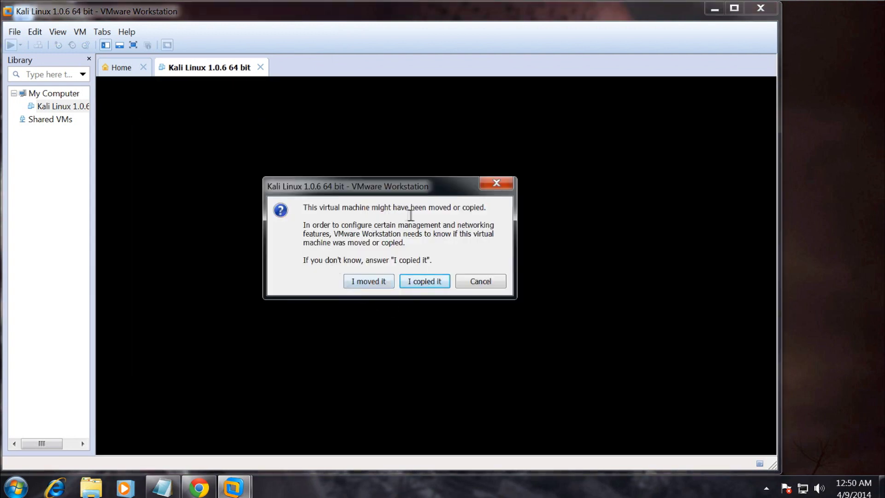
{"action": "left_click", "coordinate": [422, 285]}
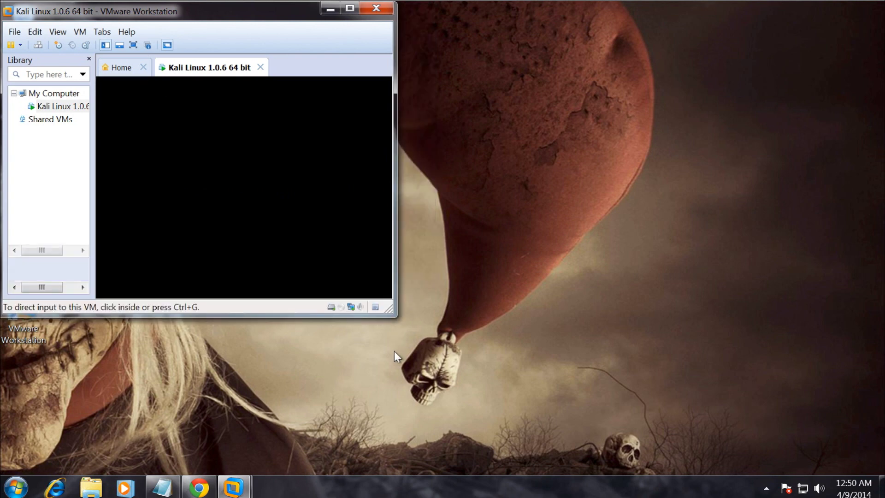
{"action": "left_click", "coordinate": [265, 196]}
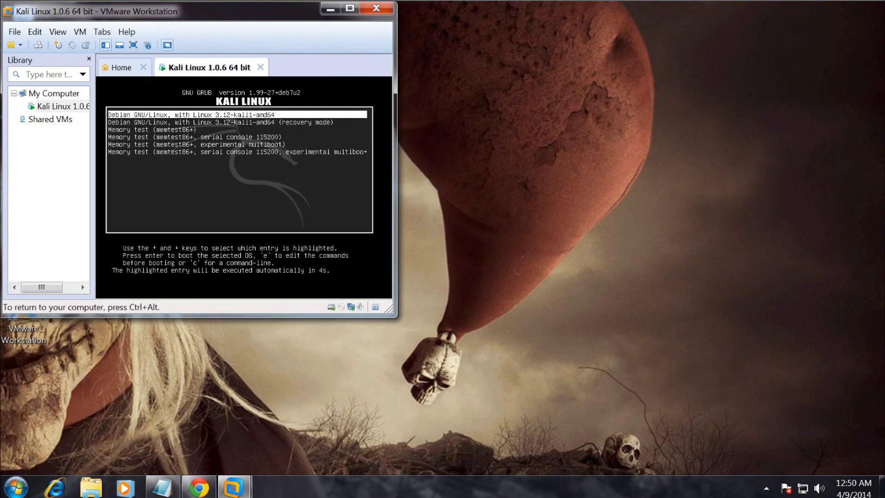
{"action": "key", "text": "Return"}
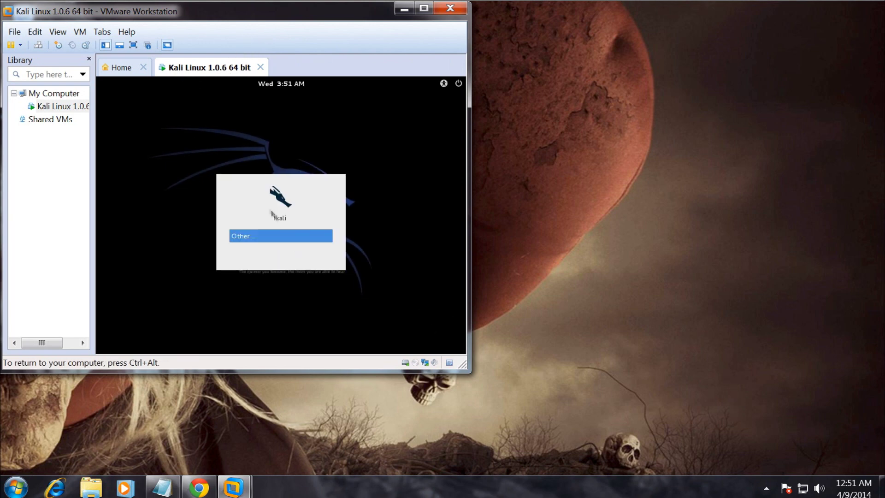
Log in to Kali as root through Other..., entering the root account password.
{"action": "left_click", "coordinate": [259, 235]}
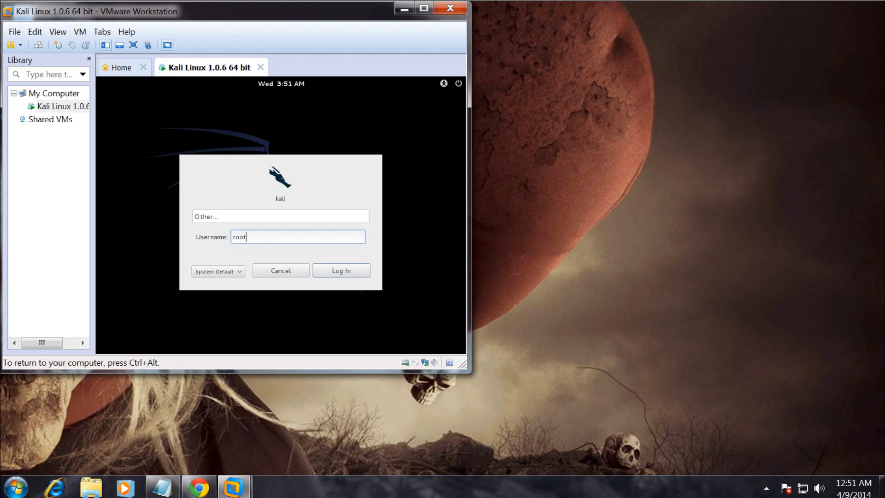
{"action": "key", "text": "Return"}
{"action": "type", "text": "toor"}
{"action": "key", "text": "Return"}
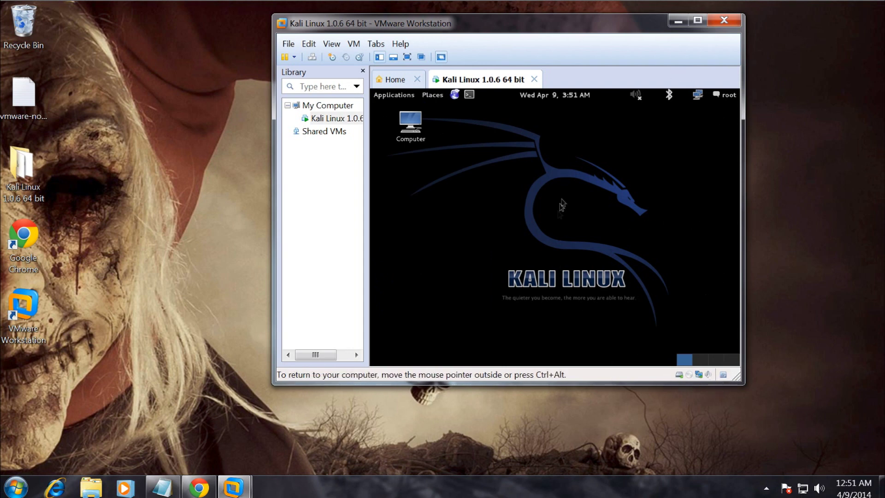
Switch the Kali VM to full screen with View > Full Screen.
{"action": "left_click", "coordinate": [354, 44]}
{"action": "mouse_move", "coordinate": [328, 48]}
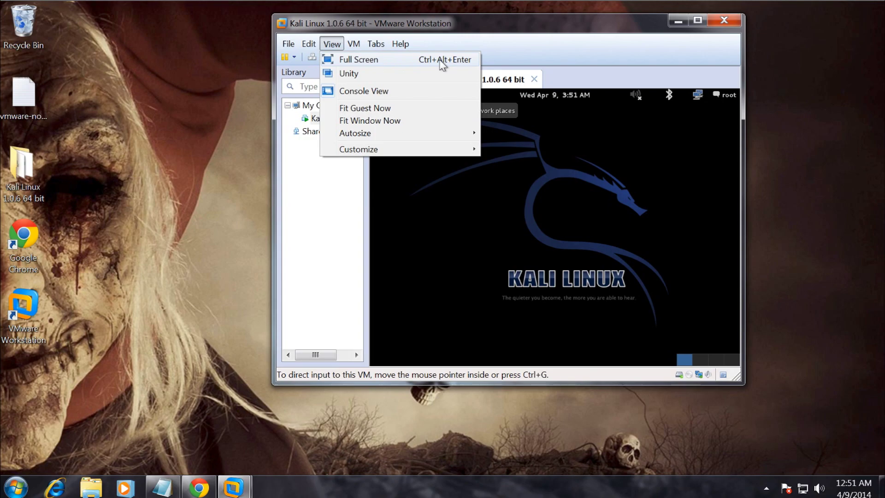
{"action": "left_click", "coordinate": [442, 64]}
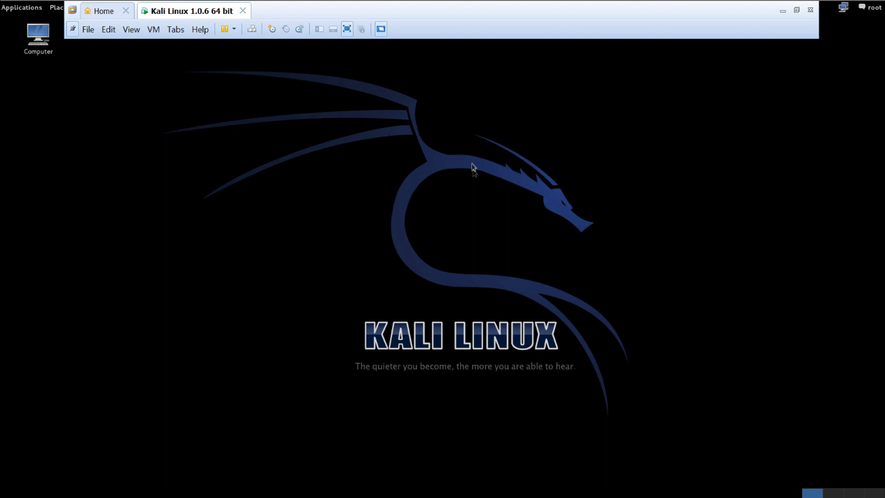
Exit full screen with Ctrl+Alt+Enter, then move the window left and enlarge it.
{"action": "key", "text": "ctrl+alt+Return"}
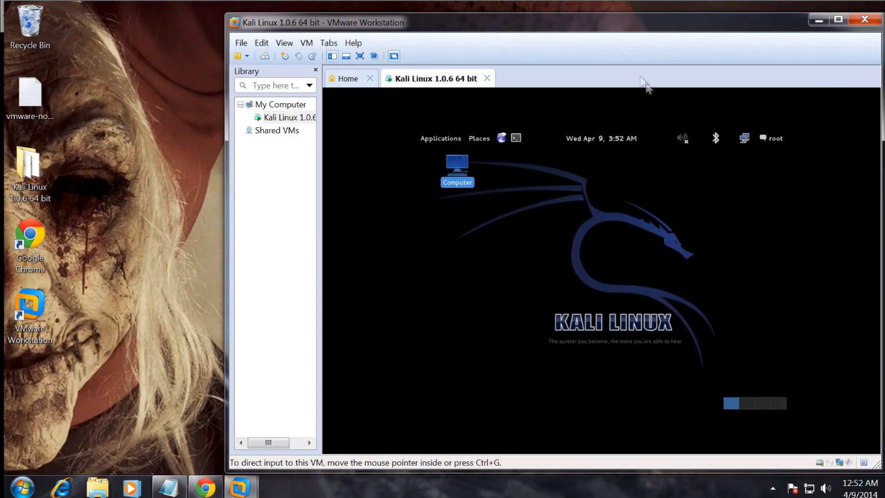
{"action": "left_click_drag", "start_coordinate": [596, 30], "coordinate": [394, 23]}
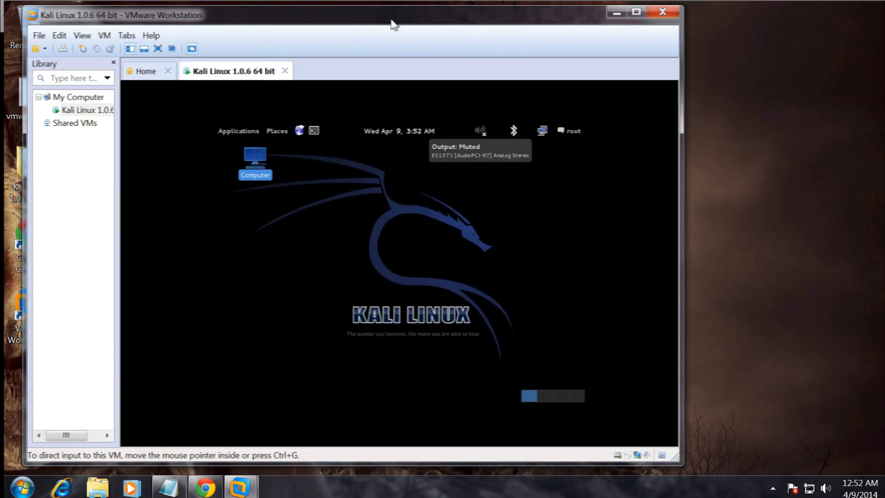
{"action": "left_click_drag", "start_coordinate": [667, 450], "coordinate": [822, 458]}
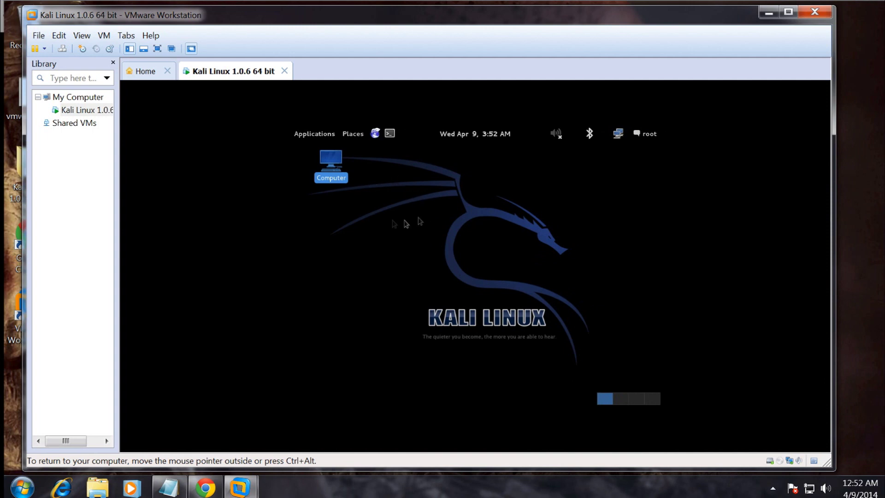
{"action": "left_click", "coordinate": [317, 135]}
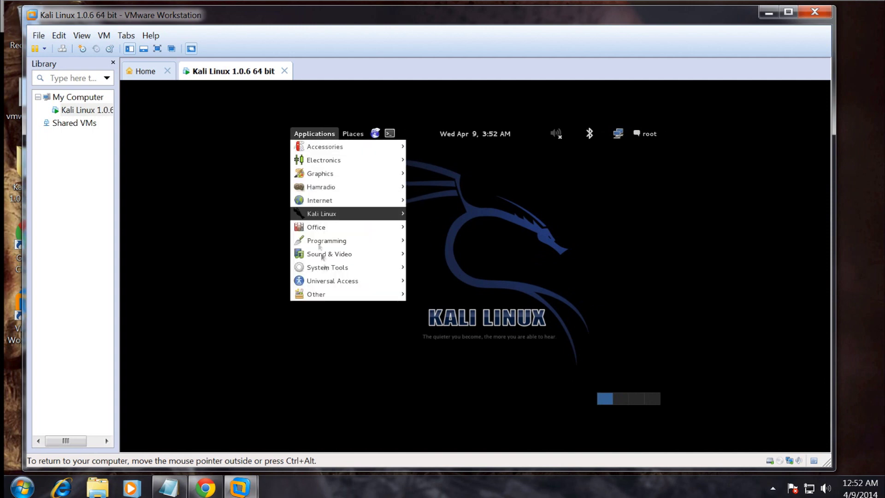
{"action": "left_click", "coordinate": [505, 244]}
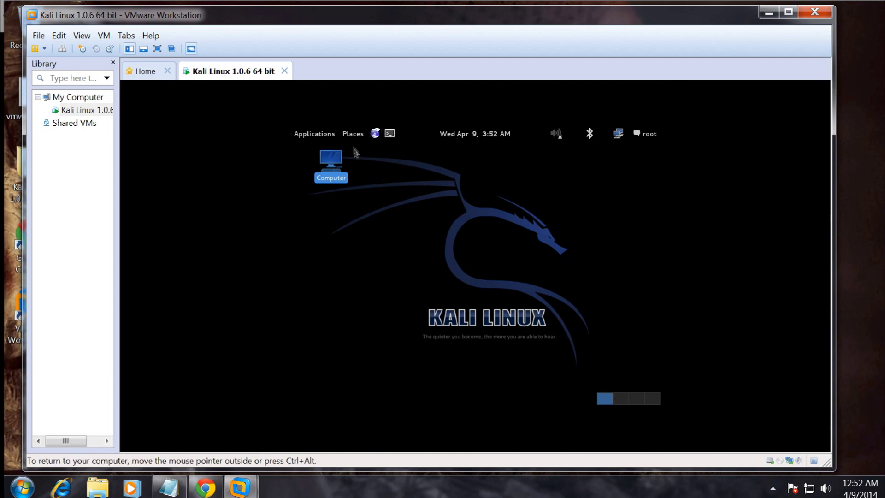
{"action": "left_click", "coordinate": [306, 136]}
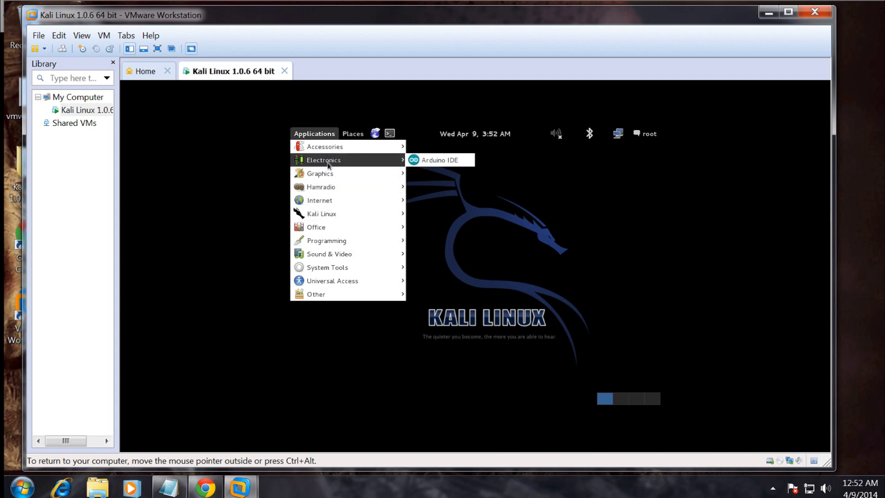
{"action": "mouse_move", "coordinate": [329, 179]}
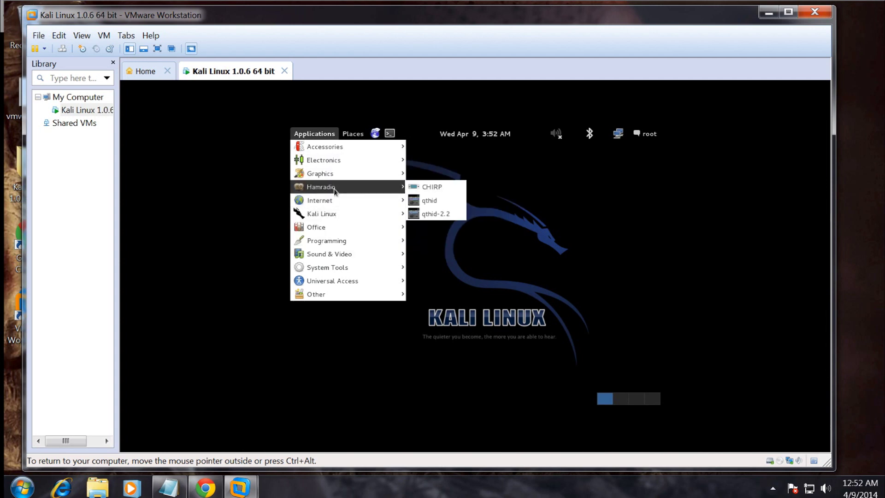
{"action": "mouse_move", "coordinate": [340, 203]}
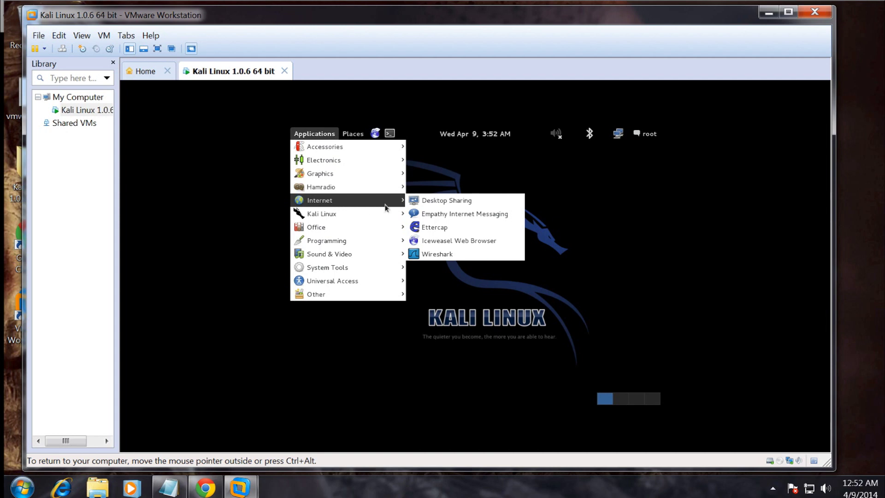
{"action": "mouse_move", "coordinate": [389, 216]}
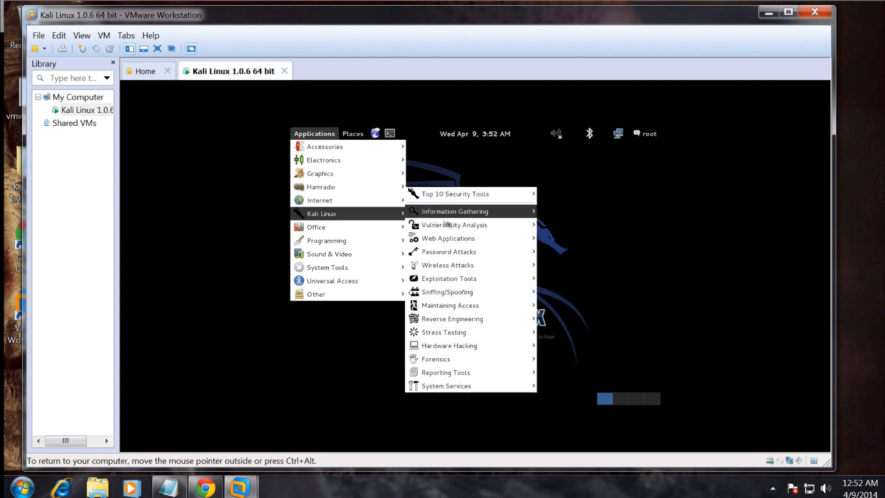
{"action": "mouse_move", "coordinate": [470, 282]}
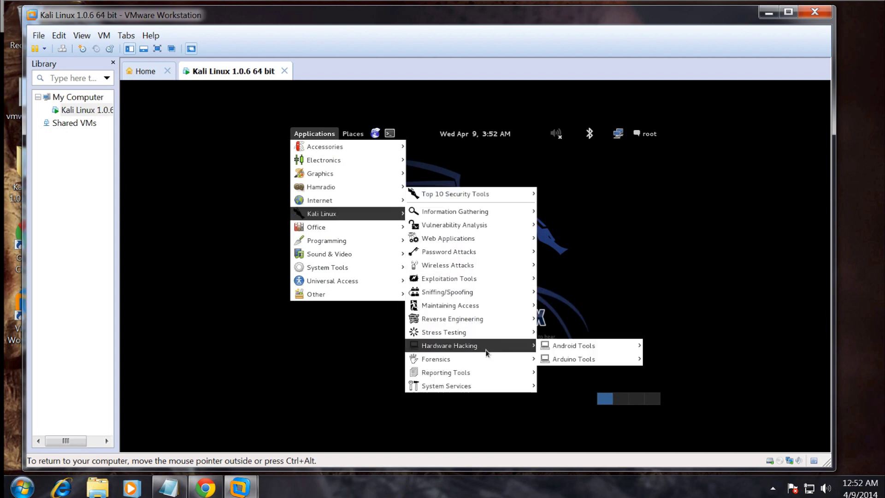
{"action": "mouse_move", "coordinate": [459, 226]}
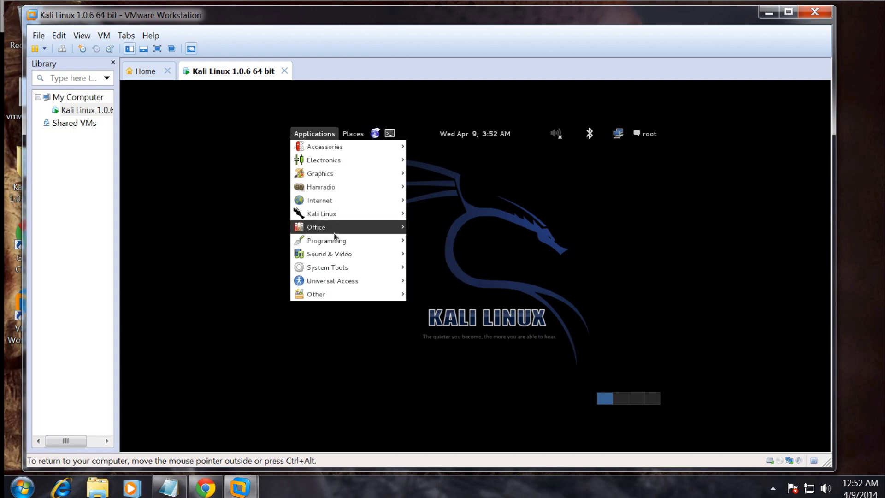
{"action": "mouse_move", "coordinate": [334, 232]}
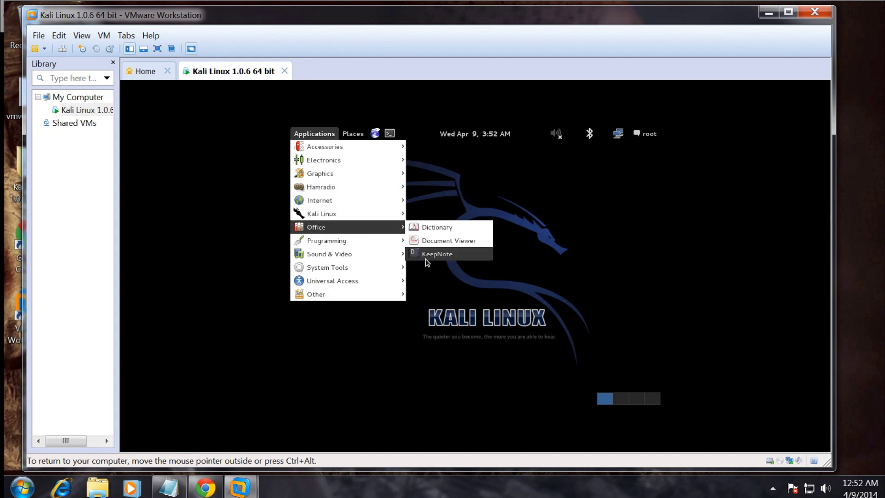
{"action": "mouse_move", "coordinate": [367, 259]}
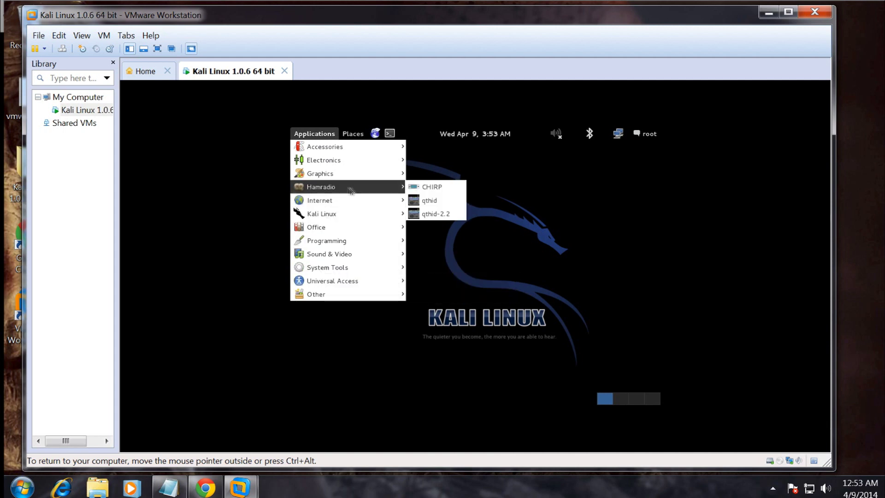
{"action": "mouse_move", "coordinate": [370, 227]}
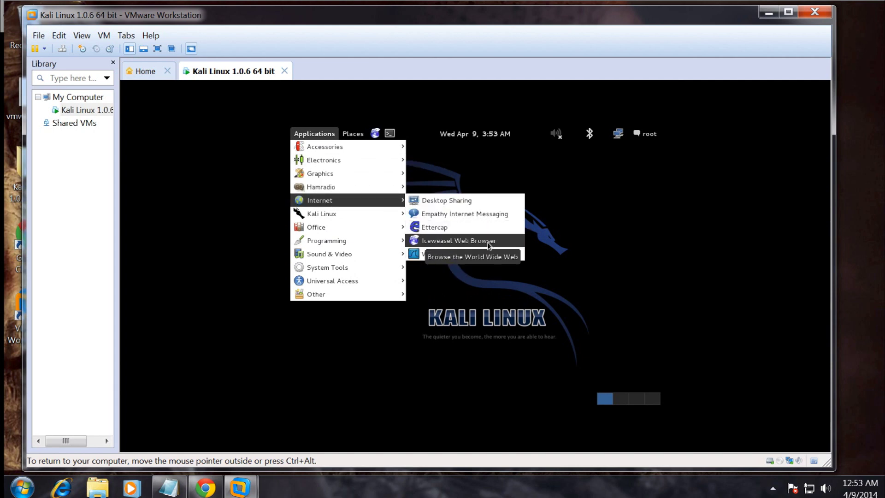
{"action": "mouse_move", "coordinate": [357, 173]}
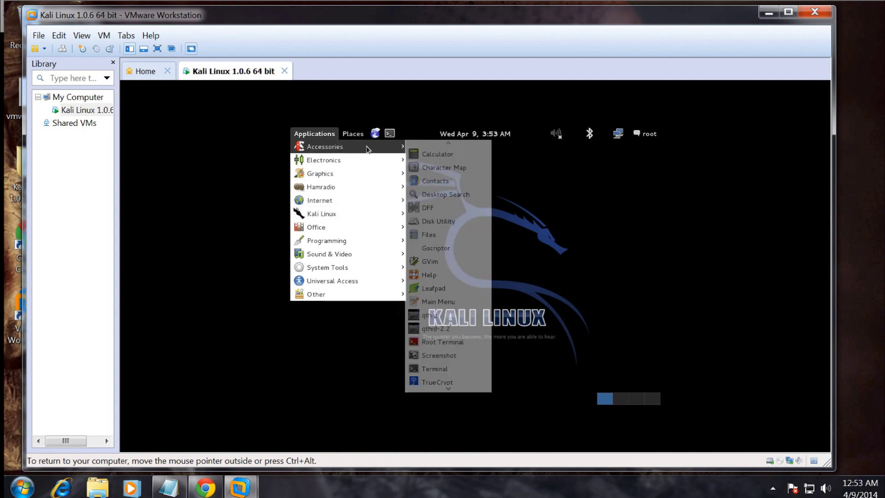
{"action": "mouse_move", "coordinate": [342, 138]}
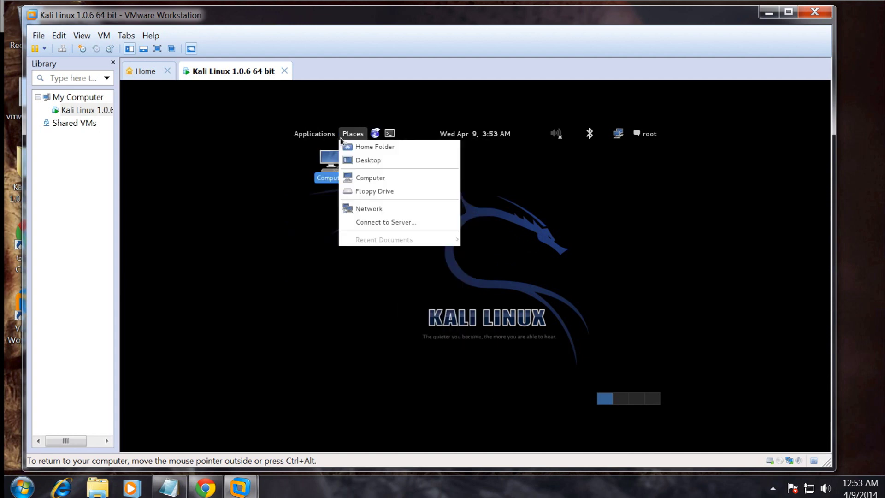
{"action": "left_click", "coordinate": [542, 202]}
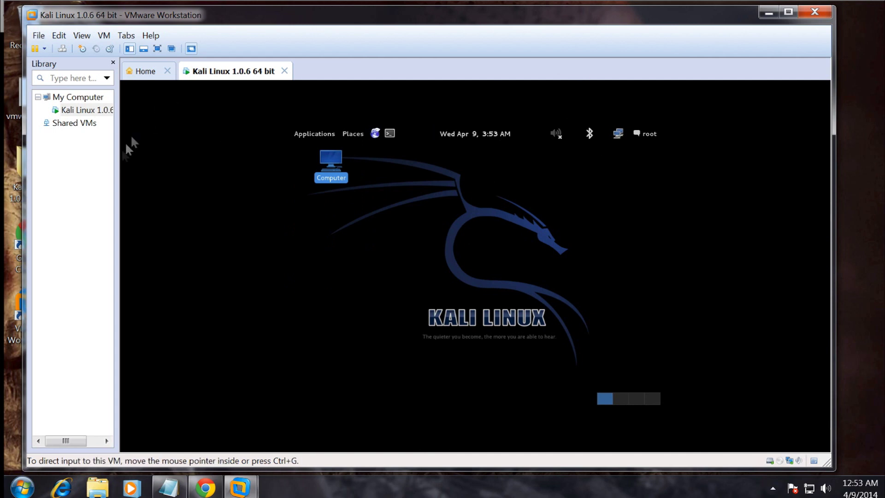
Launch Terminal from the Kali top panel and add a couple of empty prompt lines.
{"action": "left_click", "coordinate": [389, 134]}
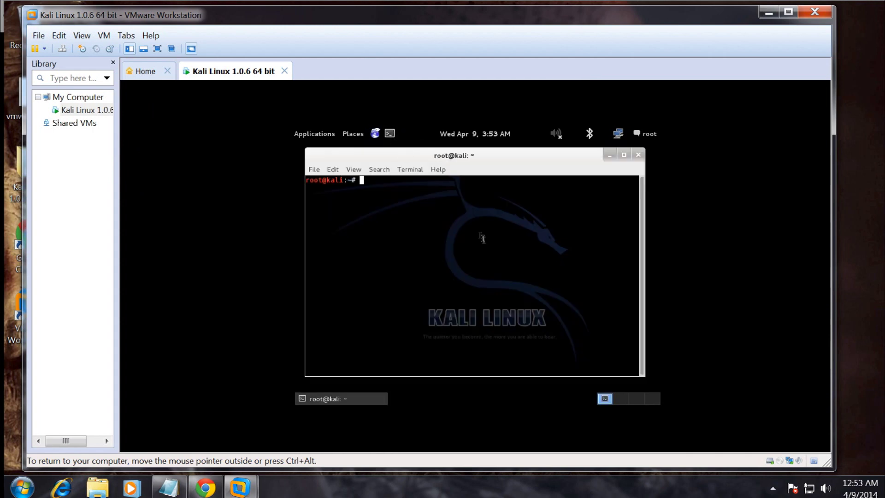
{"action": "key", "text": "Return"}
{"action": "key", "text": "Return"}
{"action": "key", "text": "Return"}
{"action": "key", "text": "Return"}
{"action": "key", "text": "Return"}
{"action": "key", "text": "Return"}
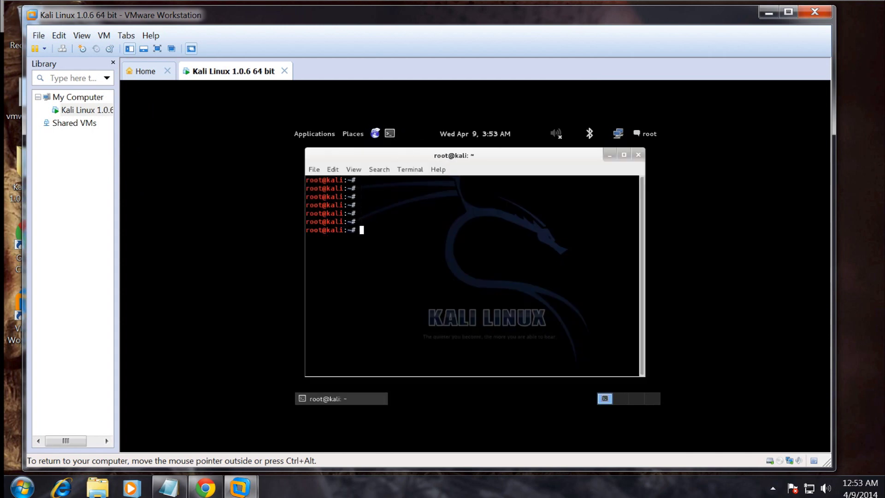
{"action": "key", "text": "Return"}
Minimize VMware, then bring the Kali VM window back from the Windows taskbar.
{"action": "left_click", "coordinate": [768, 12]}
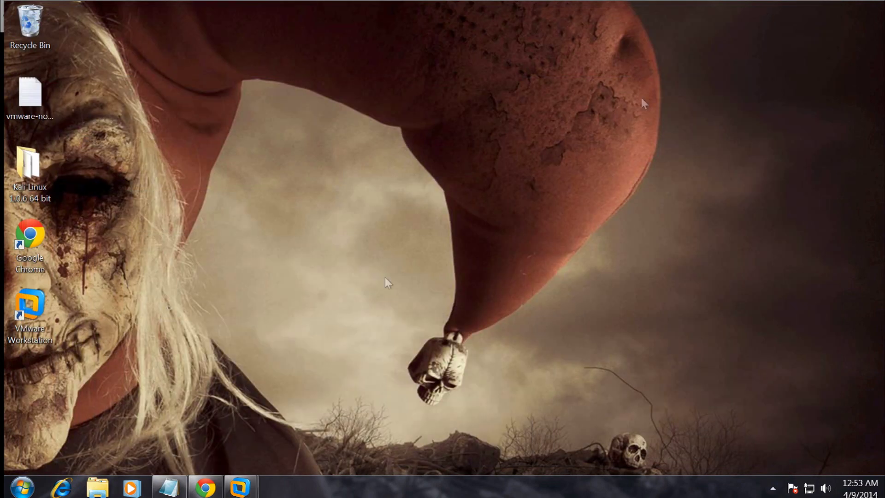
{"action": "left_click", "coordinate": [22, 488]}
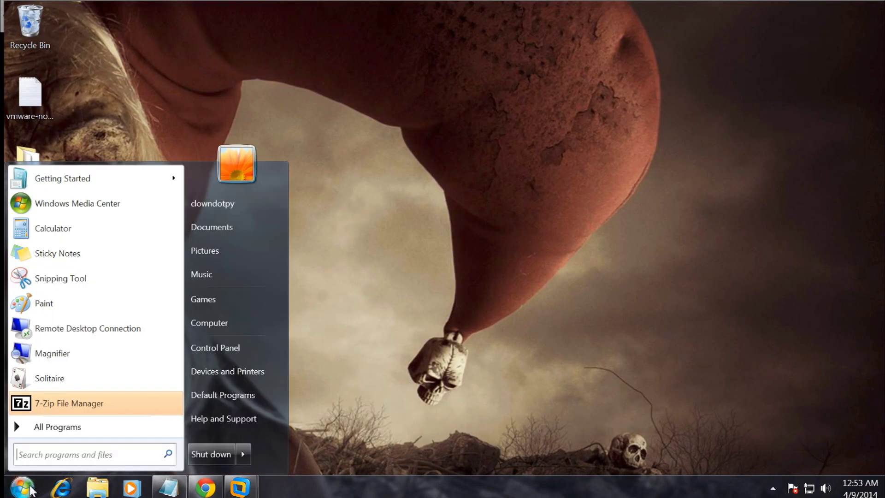
{"action": "left_click", "coordinate": [22, 488]}
{"action": "mouse_move", "coordinate": [240, 488]}
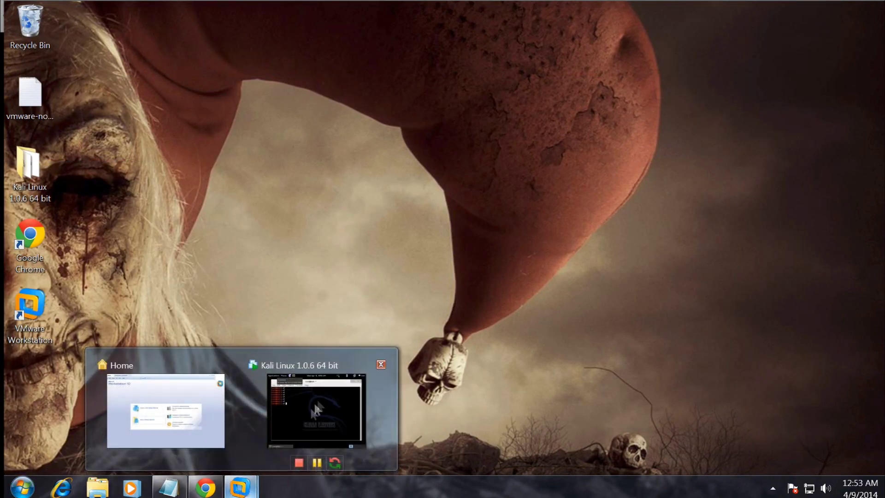
{"action": "left_click", "coordinate": [317, 387]}
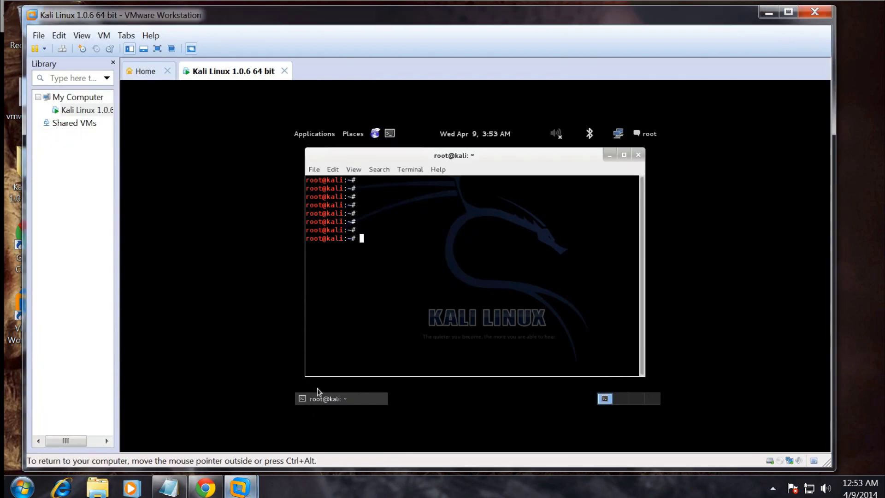
Show the local virtual machines, select Kali Linux 1.0.6 64 bit, and maximize its view.
{"action": "left_click", "coordinate": [76, 99]}
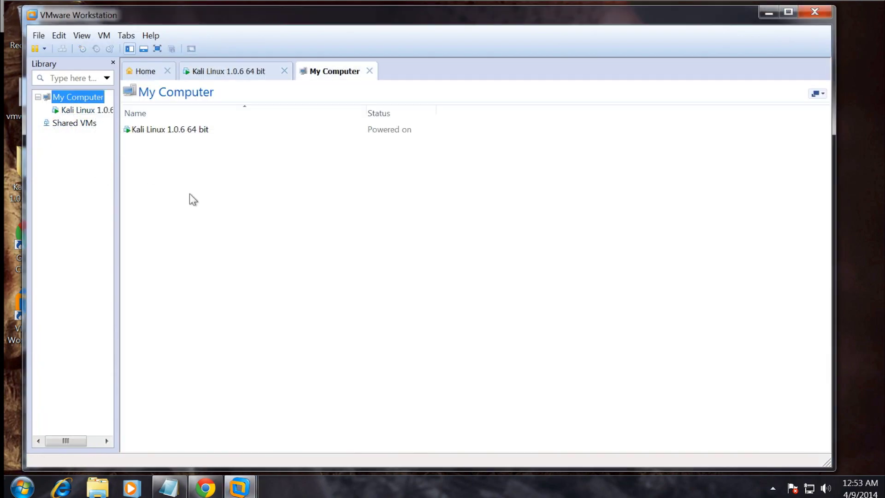
{"action": "left_click", "coordinate": [159, 157]}
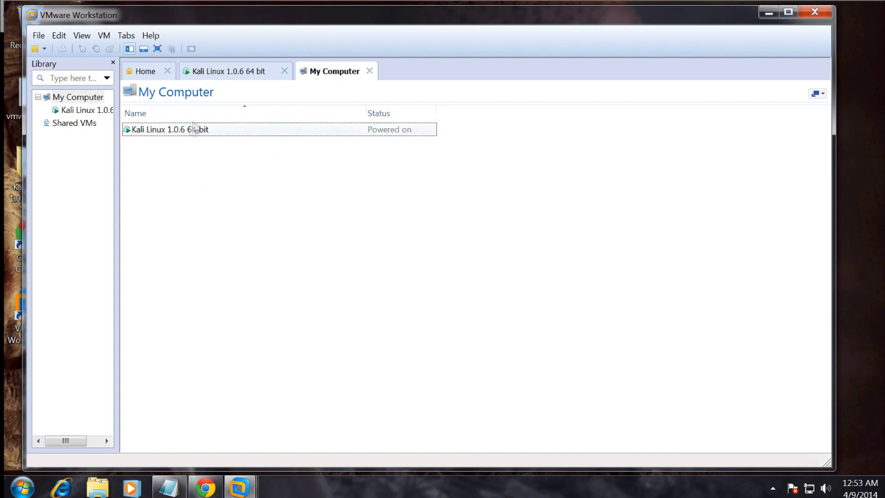
{"action": "left_click", "coordinate": [157, 132]}
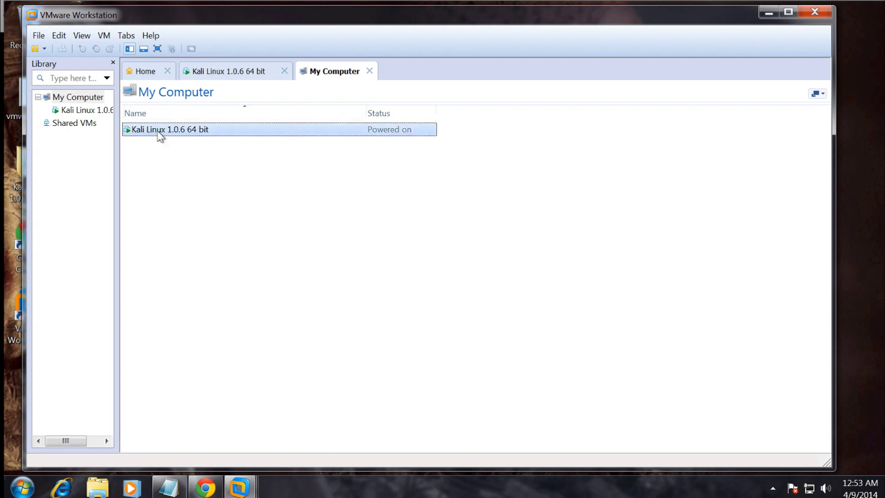
{"action": "left_click", "coordinate": [244, 74]}
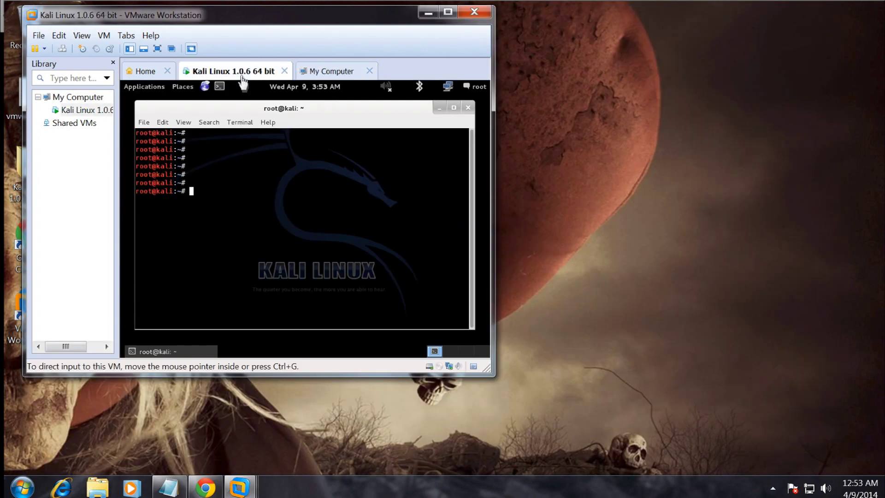
{"action": "left_click", "coordinate": [448, 12]}
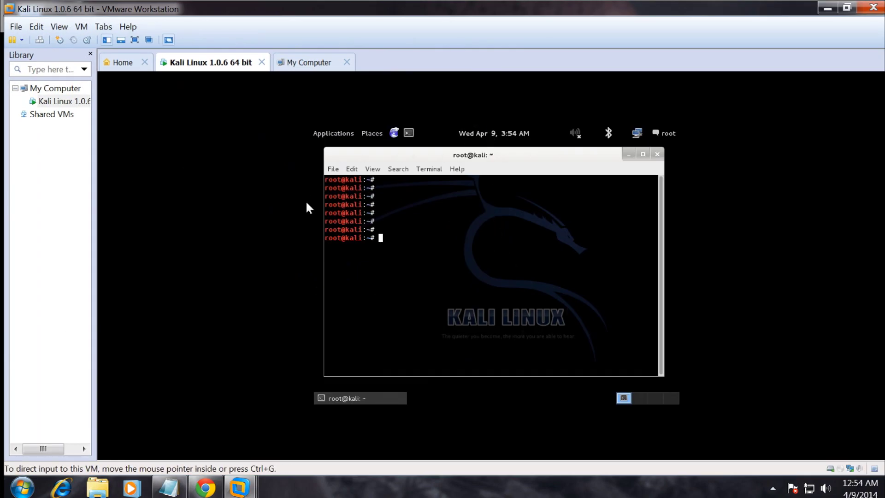
Minimize the terminal and shut down Kali Linux via VM > Power > Shut Down Guest.
{"action": "left_click", "coordinate": [626, 155]}
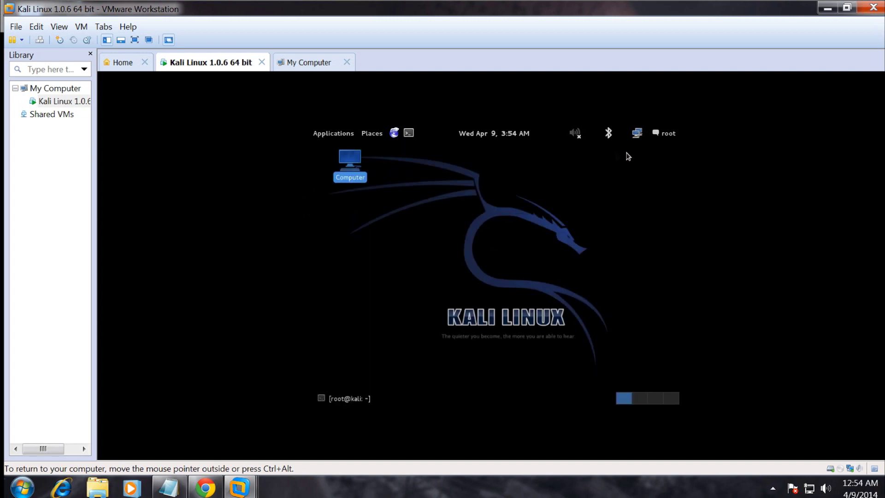
{"action": "left_click", "coordinate": [55, 102]}
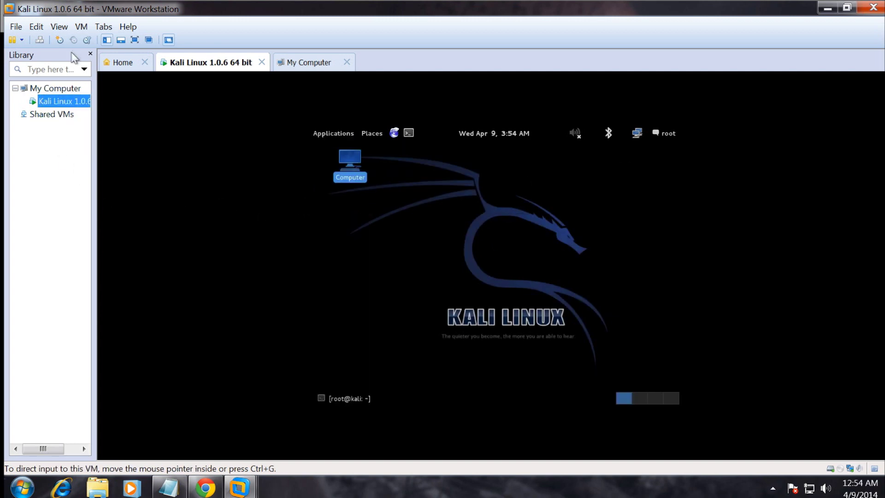
{"action": "left_click", "coordinate": [81, 28]}
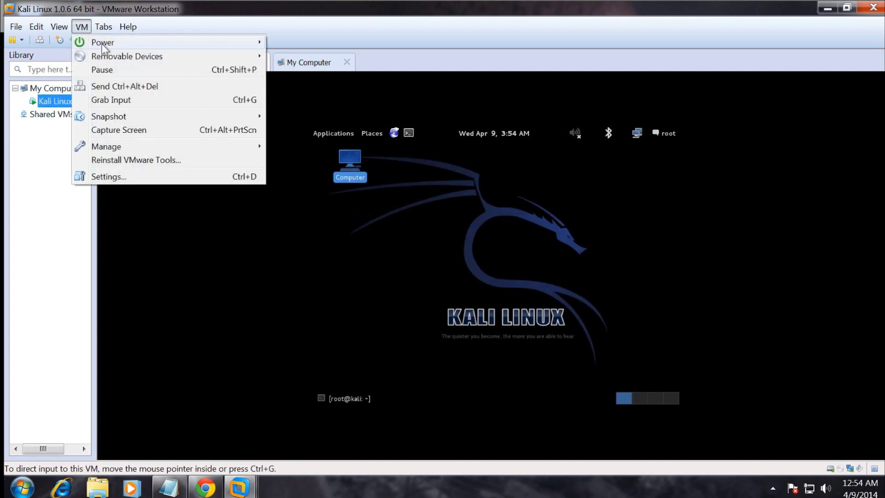
{"action": "mouse_move", "coordinate": [99, 43]}
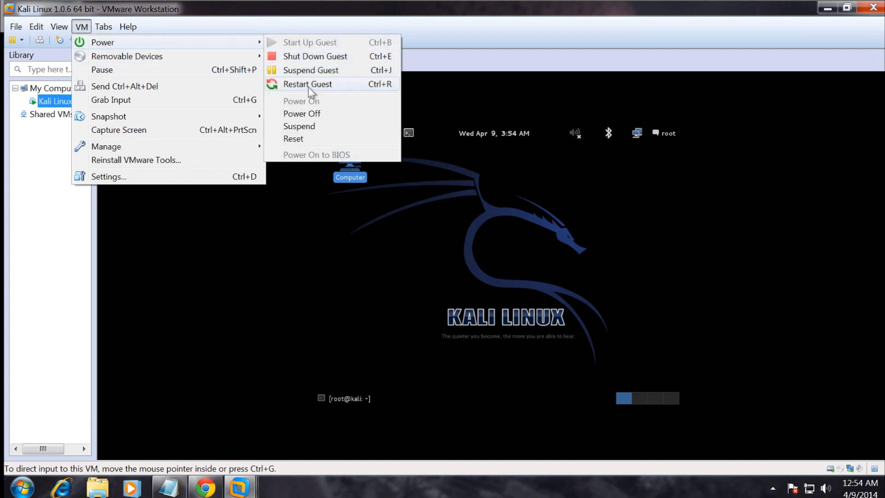
{"action": "left_click", "coordinate": [318, 59]}
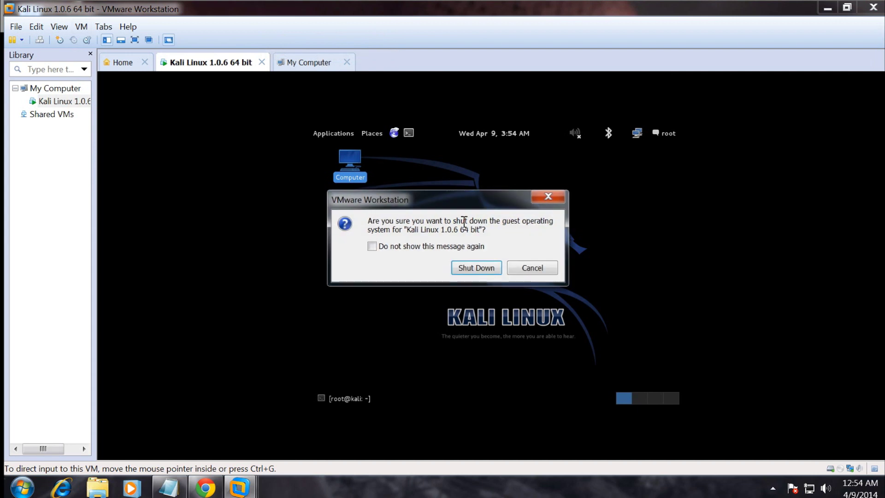
{"action": "left_click", "coordinate": [469, 265]}
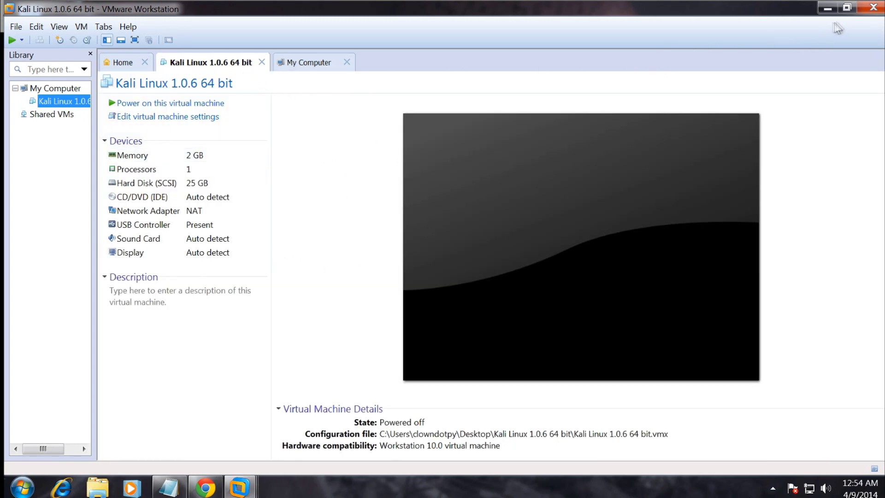
Close VMware Workstation and relaunch it from its desktop icon.
{"action": "left_click", "coordinate": [847, 9]}
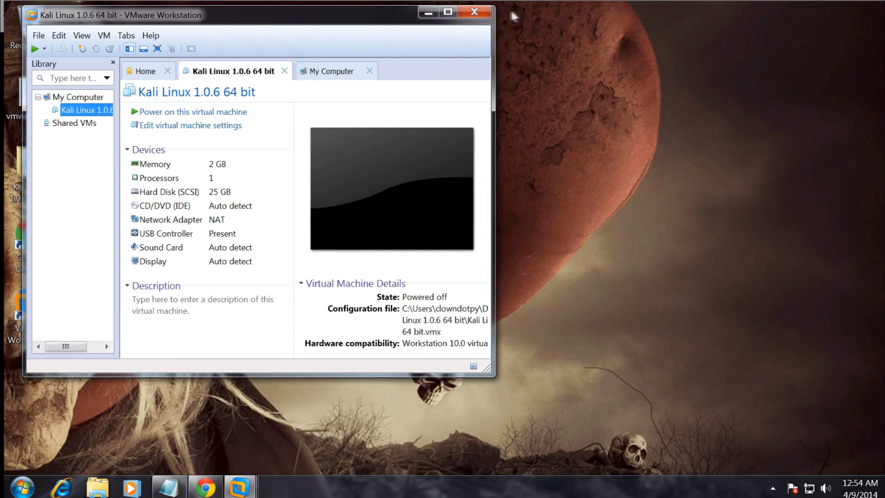
{"action": "left_click", "coordinate": [482, 12]}
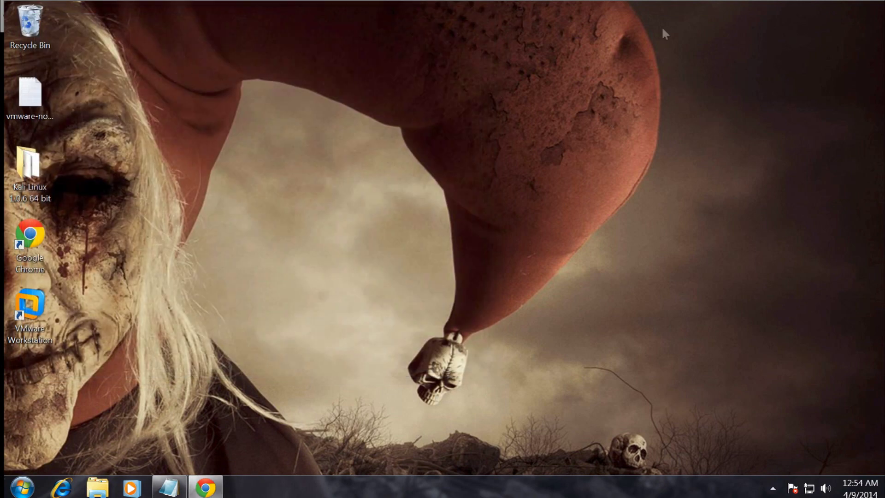
{"action": "double_click", "coordinate": [30, 306]}
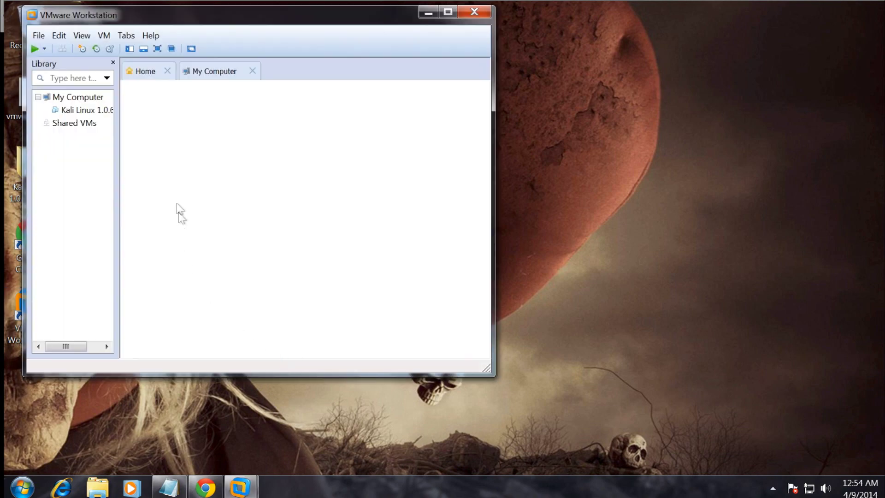
Power on the Kali Linux VM, accept the performance warning, and maximize the window.
{"action": "left_click", "coordinate": [87, 111]}
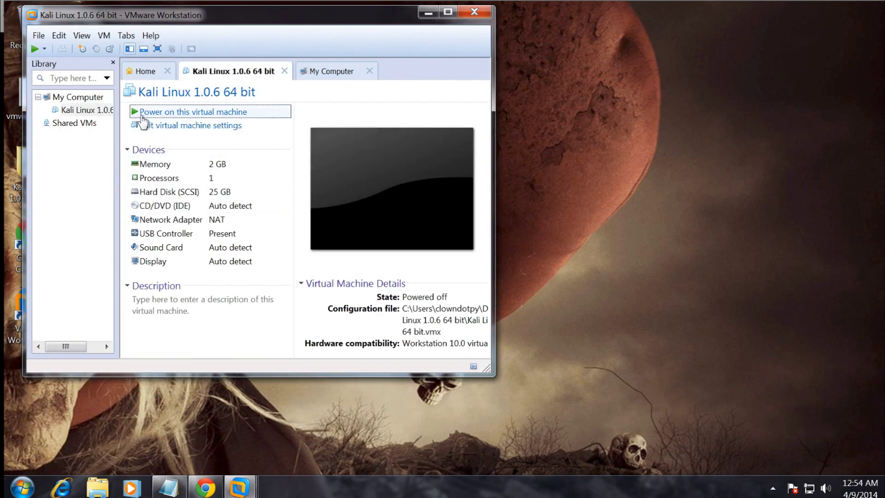
{"action": "left_click", "coordinate": [138, 112]}
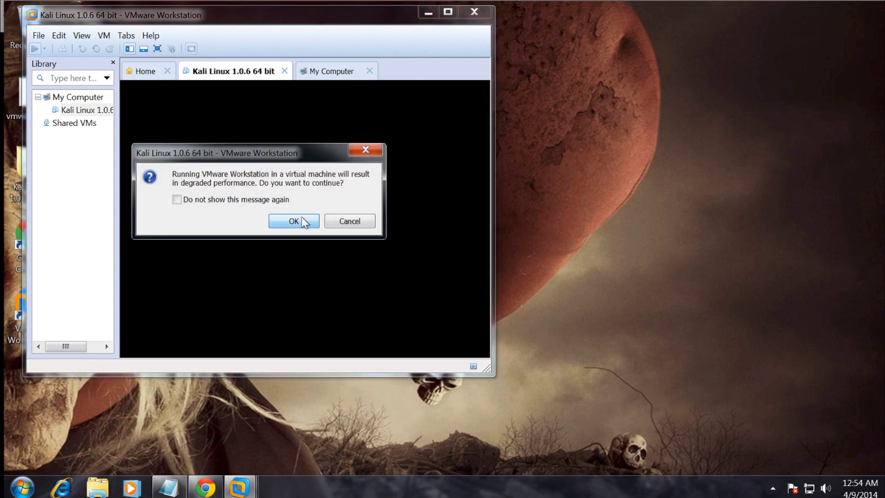
{"action": "left_click", "coordinate": [300, 220]}
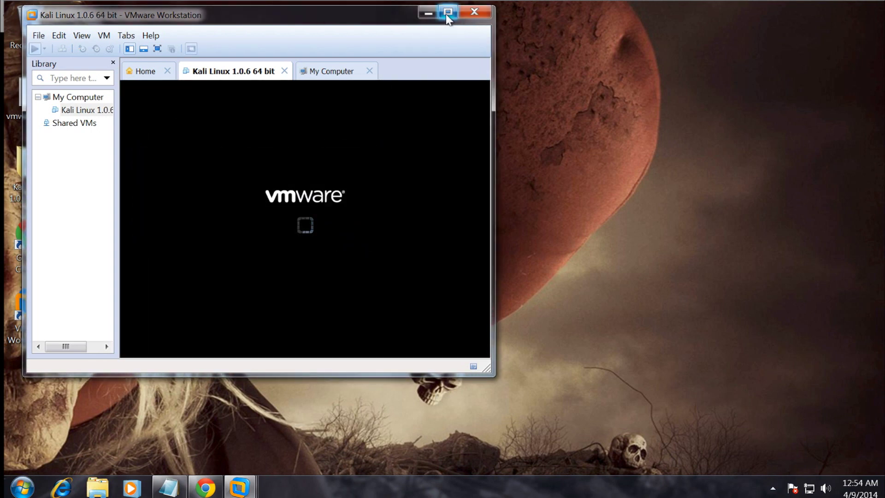
{"action": "left_click", "coordinate": [448, 11]}
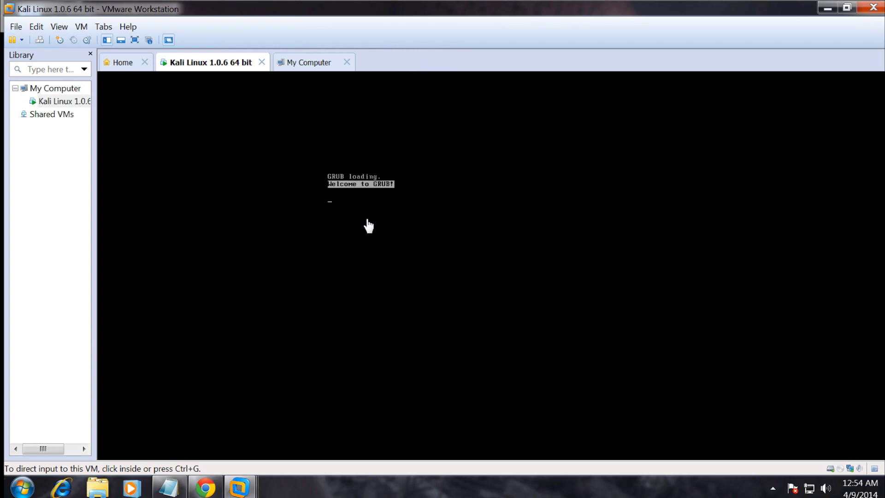
Boot Kali from the boot menu and log in as root with the account password.
{"action": "left_click", "coordinate": [452, 223]}
{"action": "key", "text": "Return"}
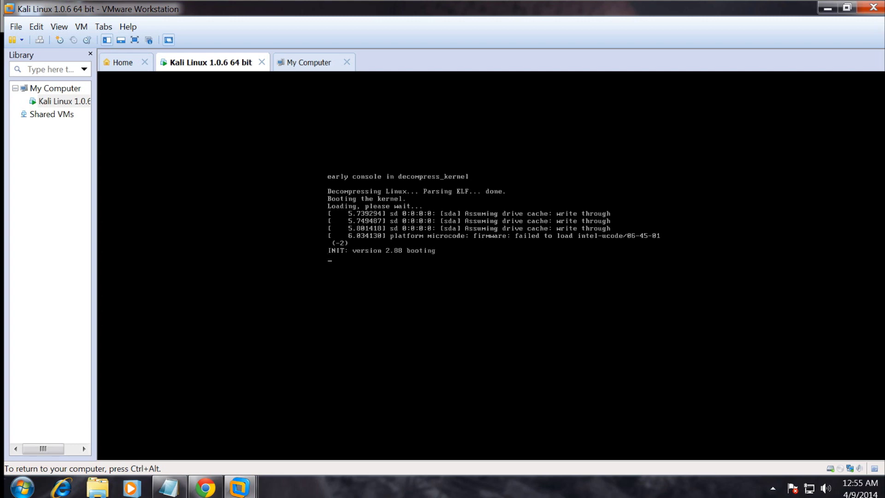
{"action": "left_click", "coordinate": [470, 290]}
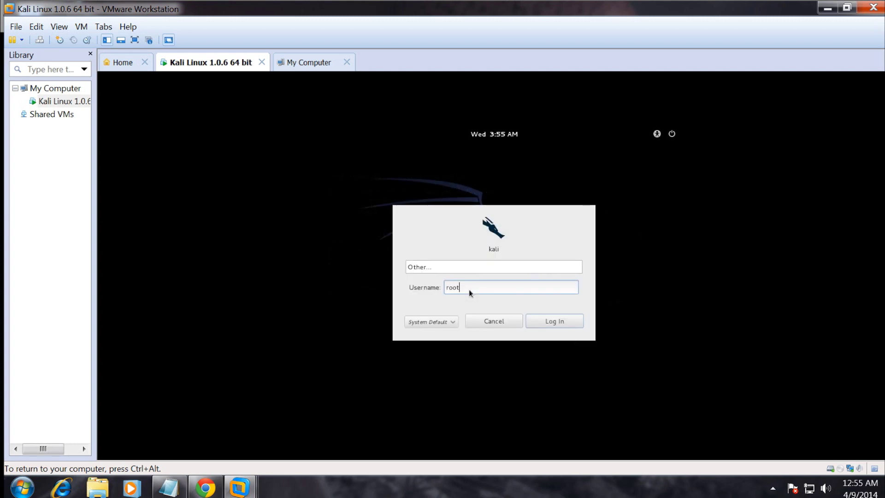
{"action": "key", "text": "Return"}
{"action": "type", "text": "toor"}
{"action": "key", "text": "Return"}
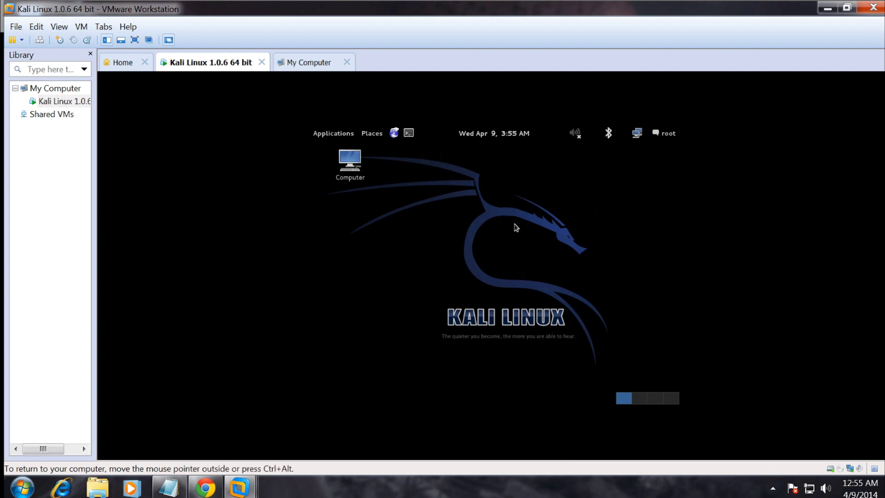
Open a terminal and change the root password with passwd, entering it twice.
{"action": "left_click", "coordinate": [408, 134]}
{"action": "key", "text": "Return"}
{"action": "key", "text": "Return"}
{"action": "key", "text": "Return"}
{"action": "key", "text": "Return"}
{"action": "key", "text": "Return"}
{"action": "key", "text": "Return"}
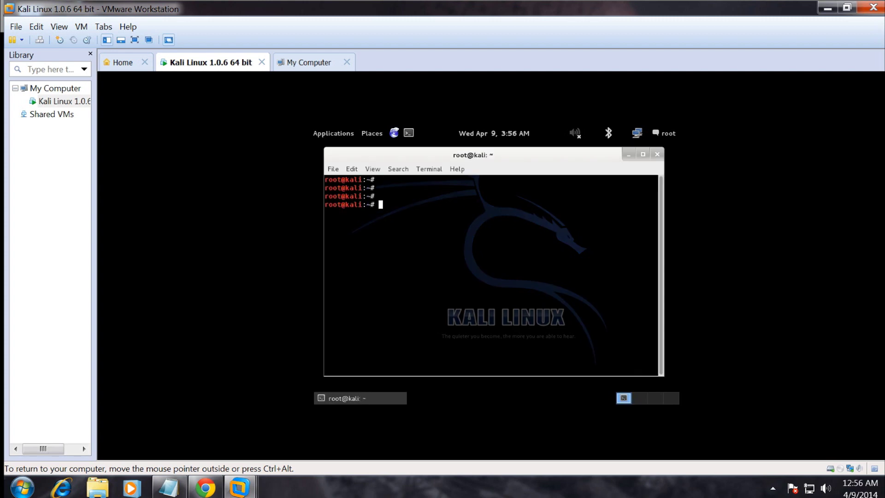
{"action": "type", "text": "passwd"}
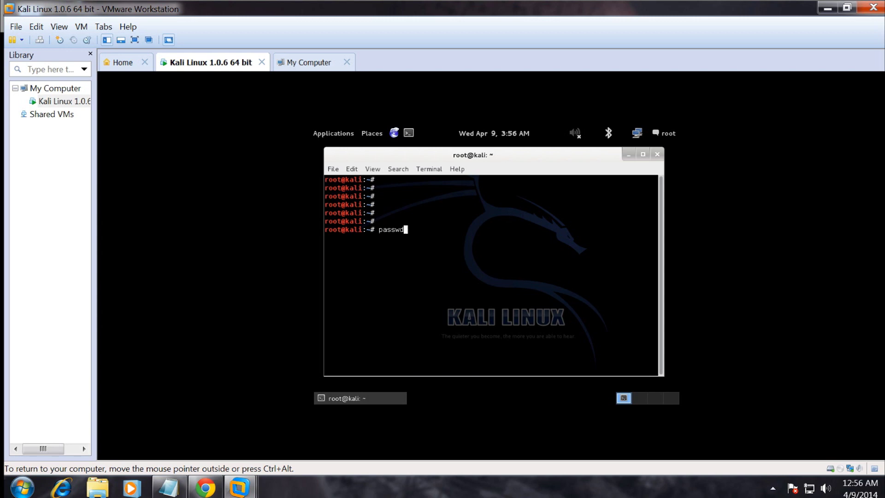
{"action": "key", "text": "Return"}
{"action": "key", "text": "Return"}
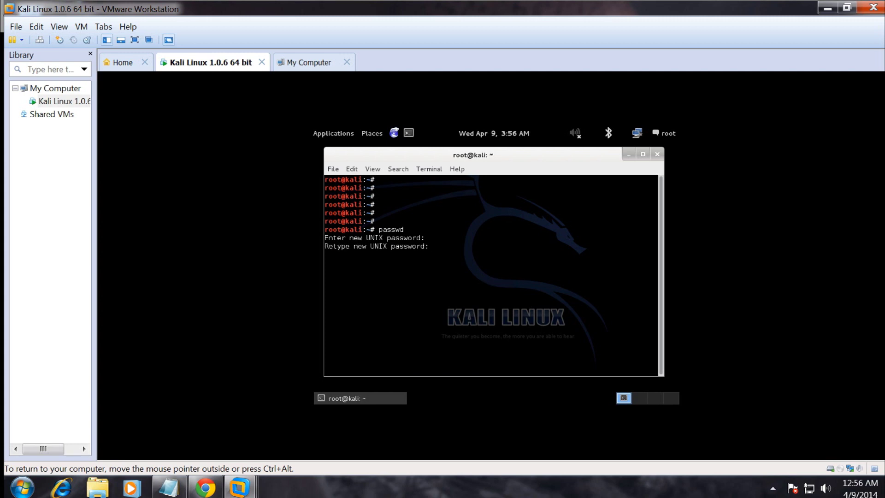
{"action": "key", "text": "Return"}
{"action": "key", "text": "Return"}
{"action": "key", "text": "Return"}
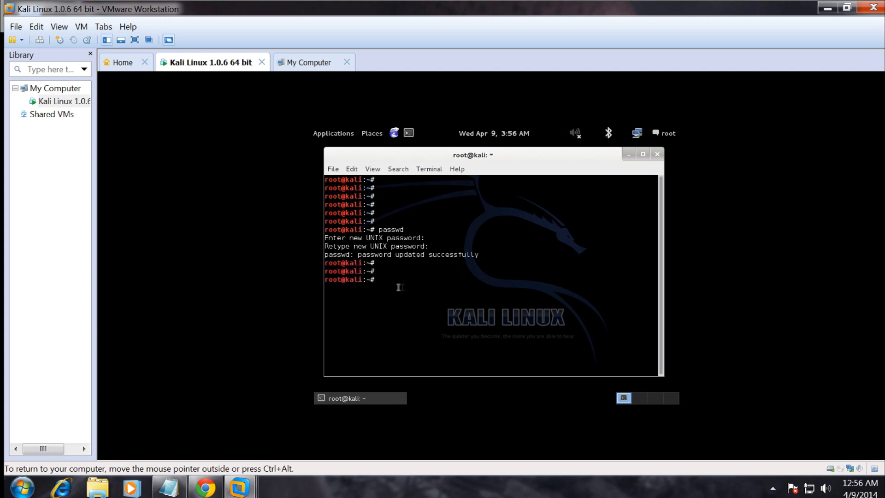
Ping google.com and stop with Ctrl+C, confirming 0% packet loss.
{"action": "left_click", "coordinate": [410, 324]}
{"action": "key", "text": "Return"}
{"action": "key", "text": "Return"}
{"action": "key", "text": "Return"}
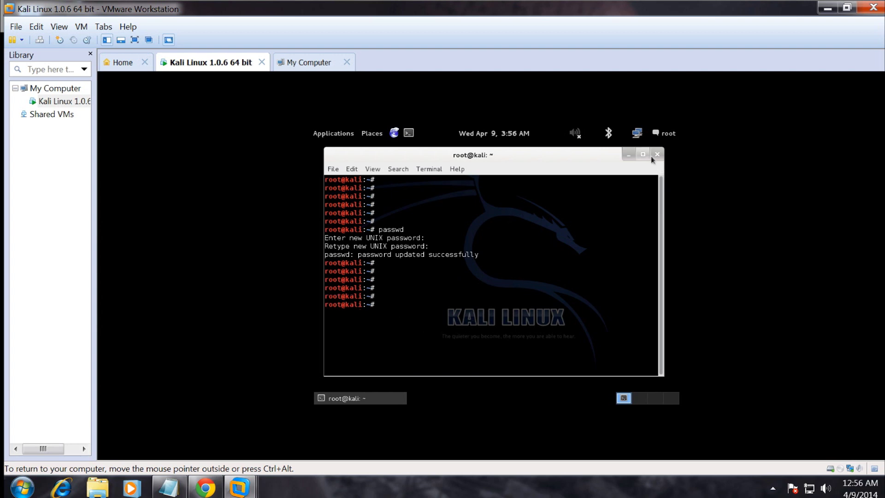
{"action": "type", "text": "ping google.com"}
{"action": "key", "text": "Return"}
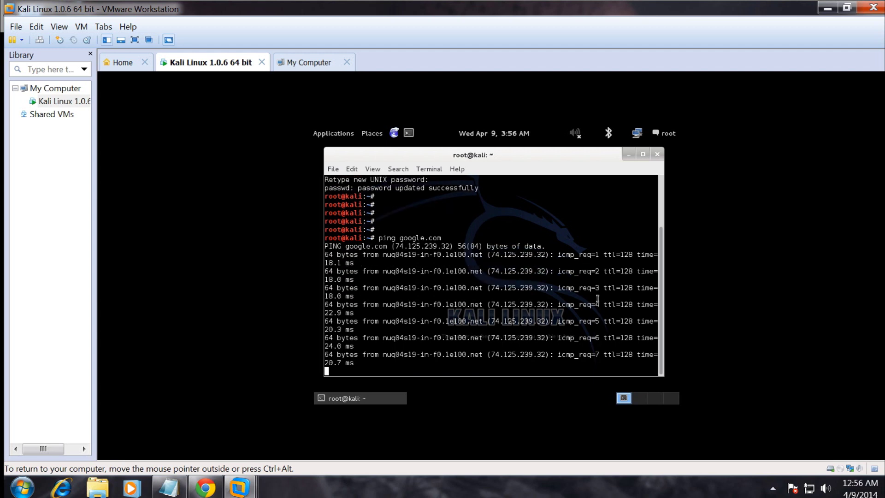
{"action": "key", "text": "ctrl+c"}
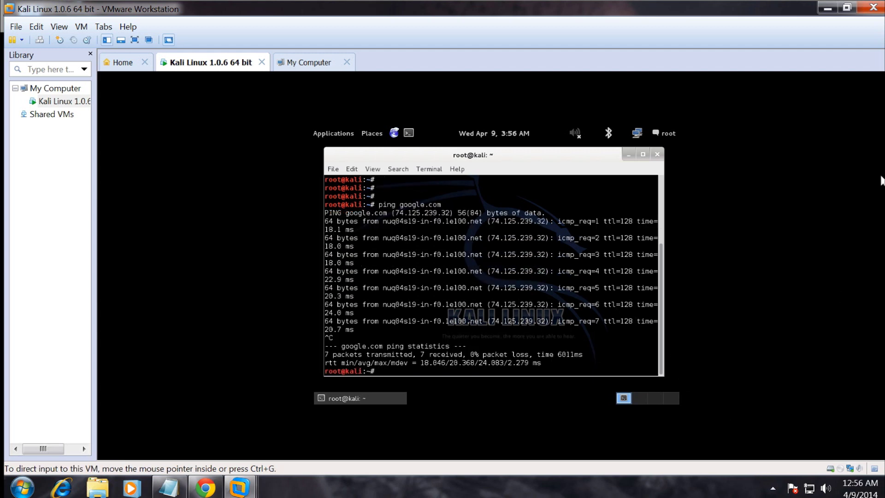
{"action": "left_click", "coordinate": [847, 7]}
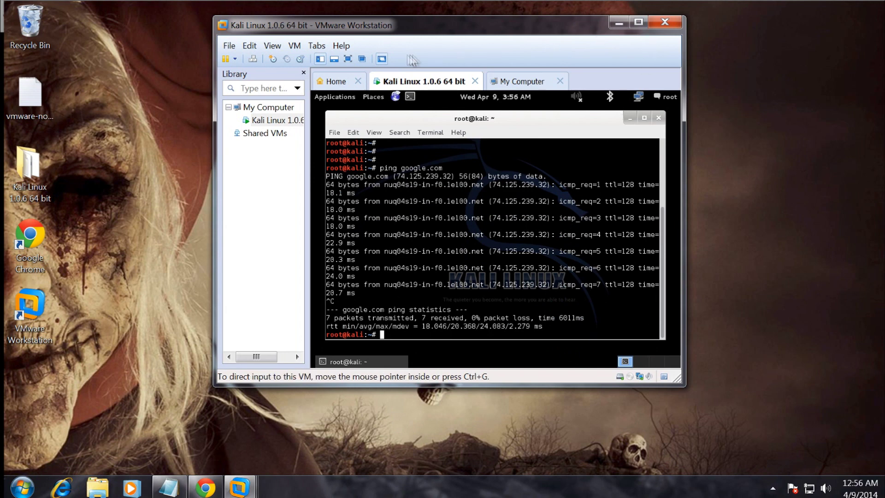
Shut down the Kali guest, ticking 'Do not show this message again' in the confirmation.
{"action": "left_click", "coordinate": [272, 120]}
{"action": "left_click", "coordinate": [291, 46]}
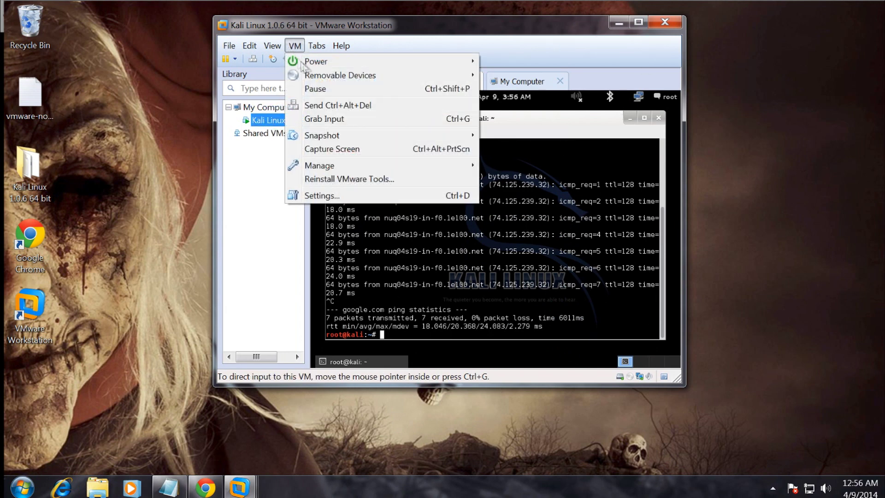
{"action": "mouse_move", "coordinate": [345, 61]}
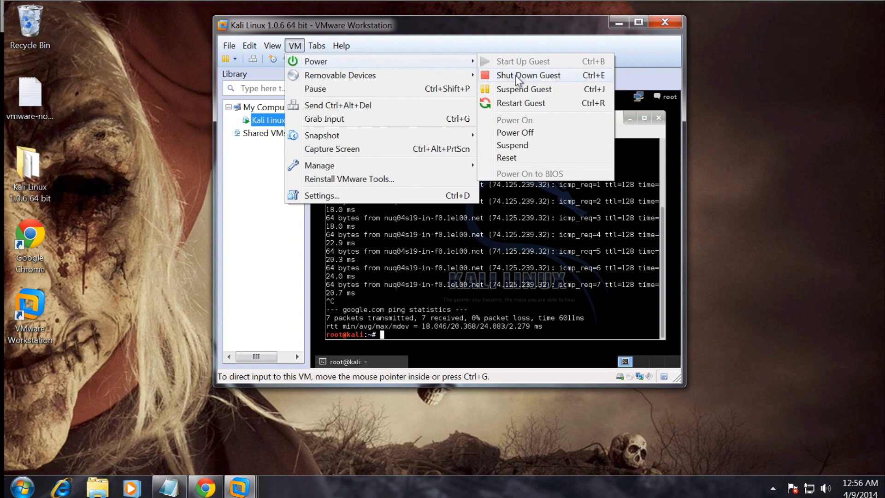
{"action": "left_click", "coordinate": [515, 76]}
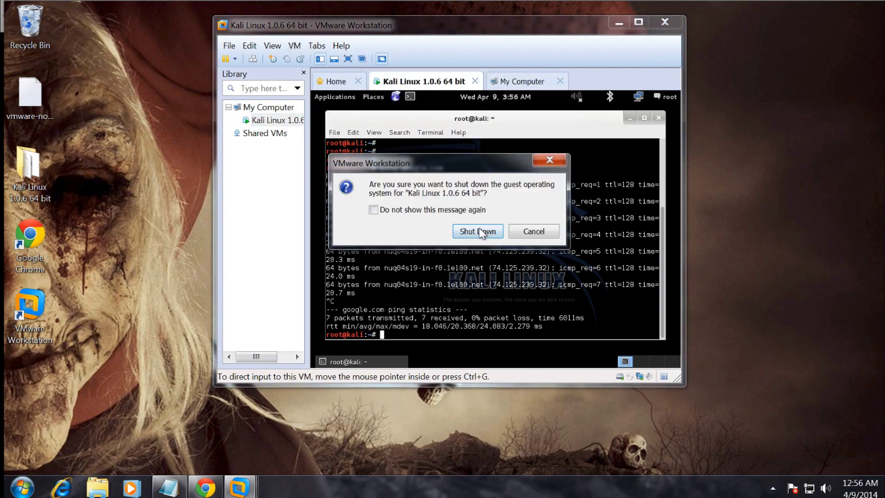
{"action": "left_click", "coordinate": [461, 213]}
{"action": "left_click", "coordinate": [477, 229]}
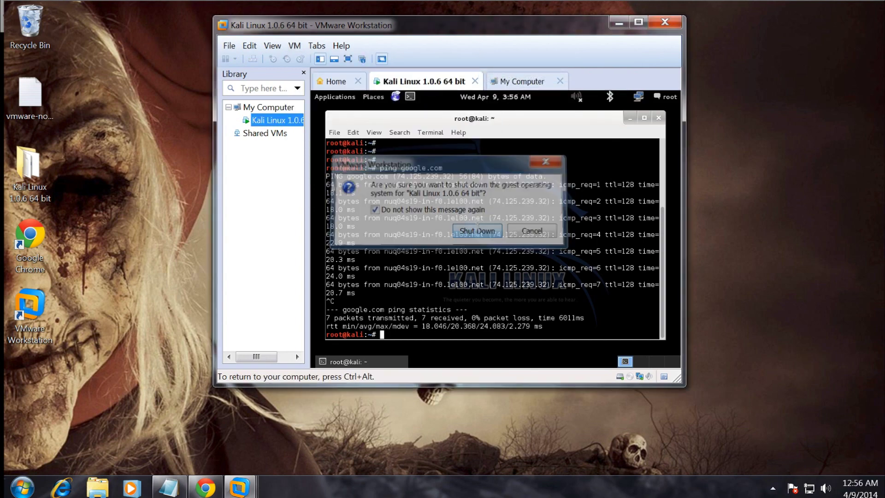